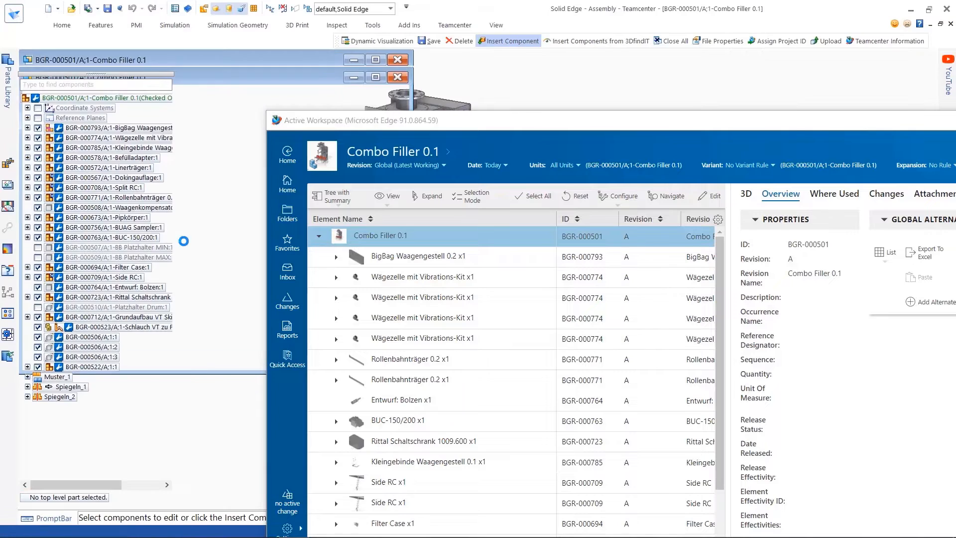
Step: Leave Active Workspace and open Dynamic Visualization for the Combo Filler assembly
left_click(291, 162)
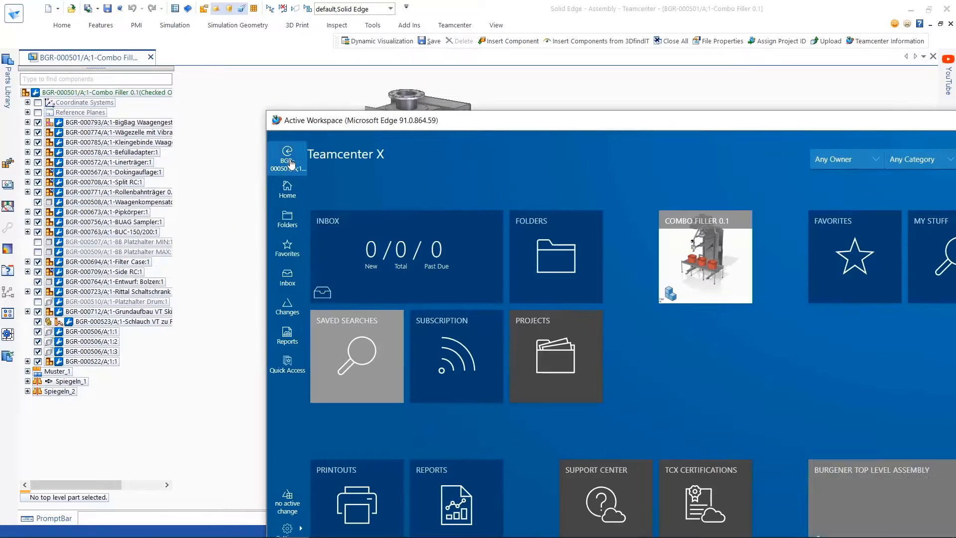
double_click(277, 121)
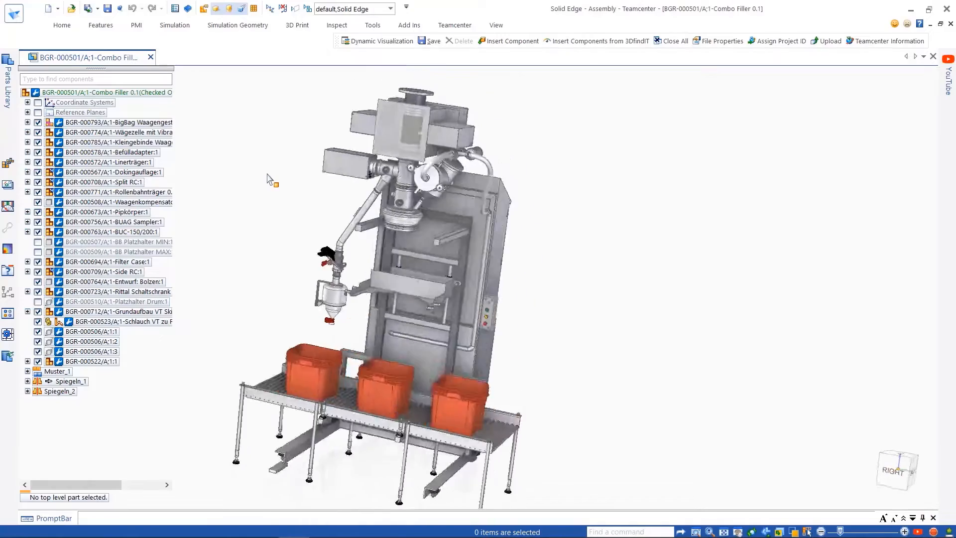
left_click(337, 26)
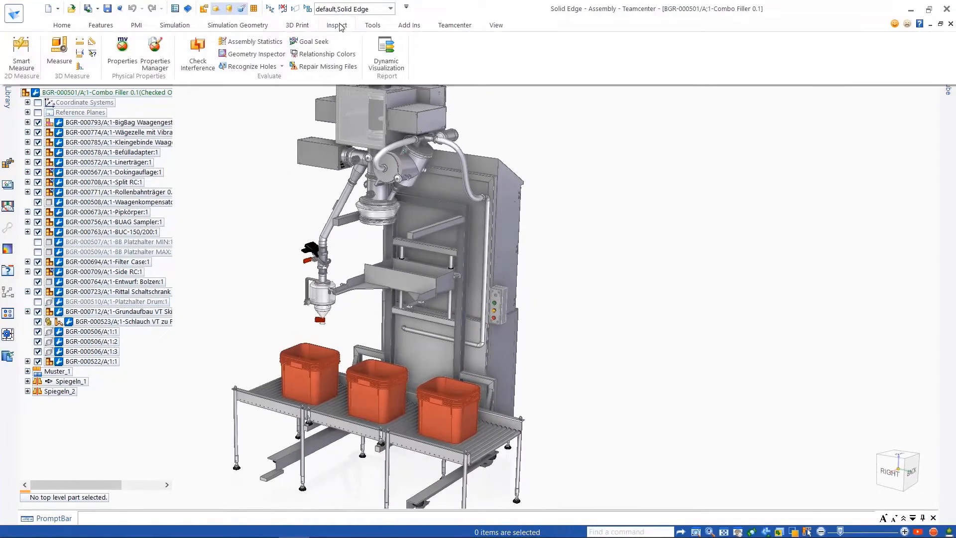
left_click(386, 50)
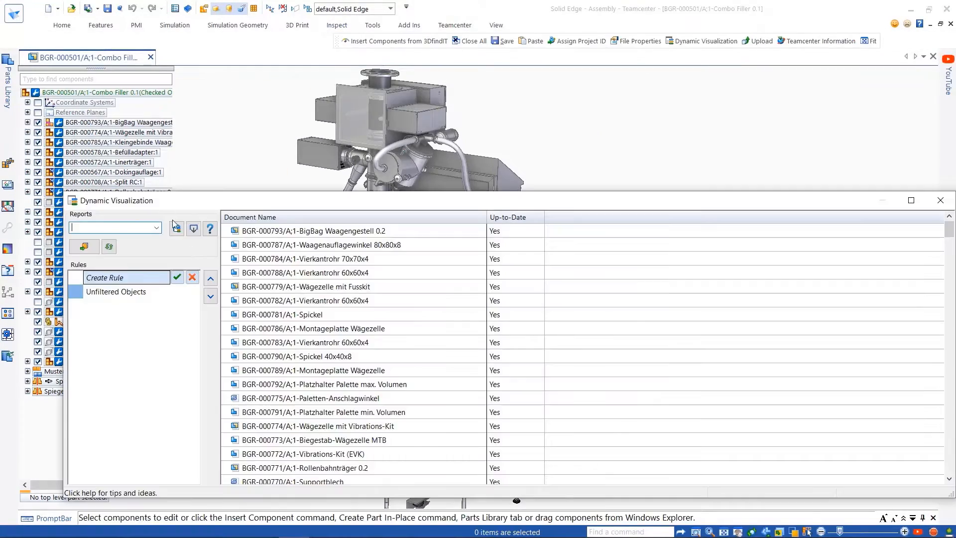
Step: Add the AA-Material and AA-Supplier columns to the component table
right_click(510, 219)
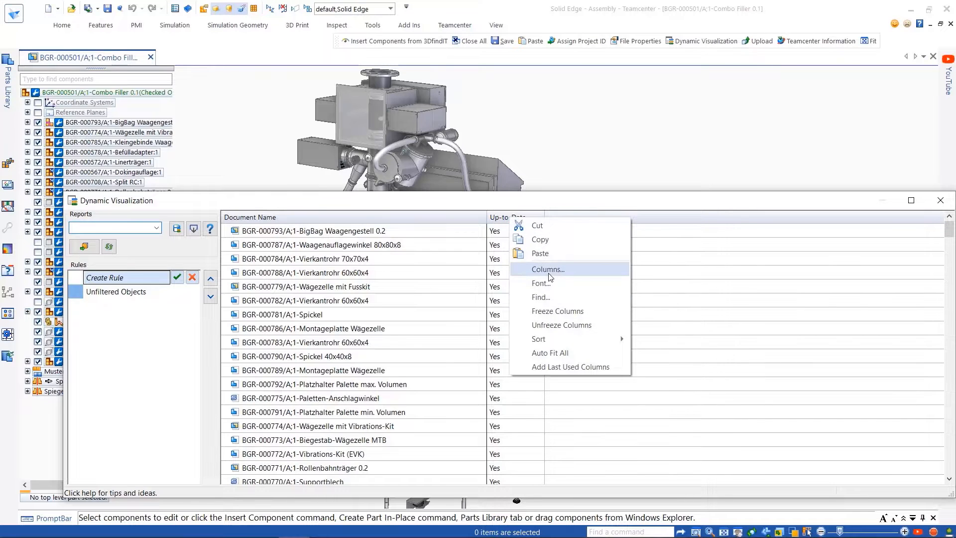
left_click(532, 268)
left_click_drag(450, 373, 457, 269)
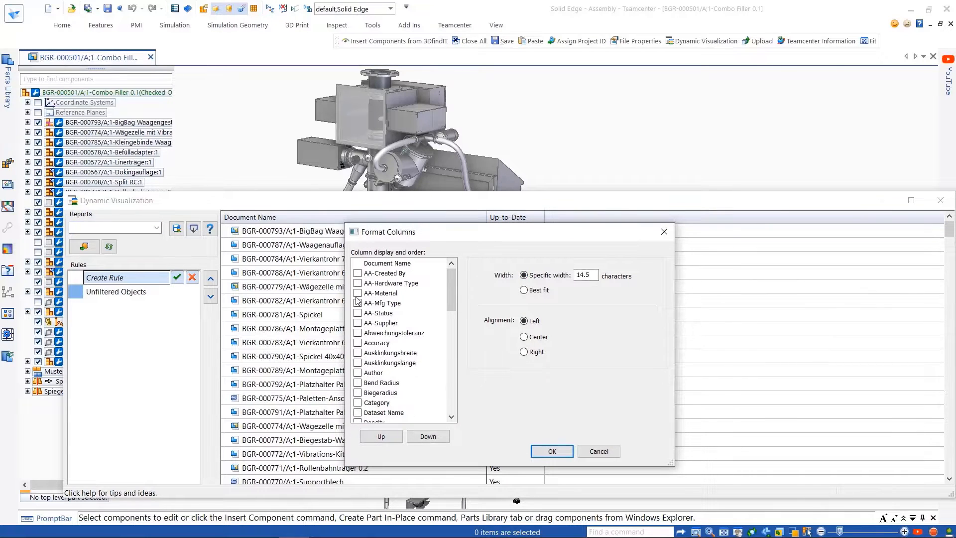
left_click(552, 451)
Step: Filter the AA-Supplier column to show only components from IMI and MOVET
left_click(563, 217)
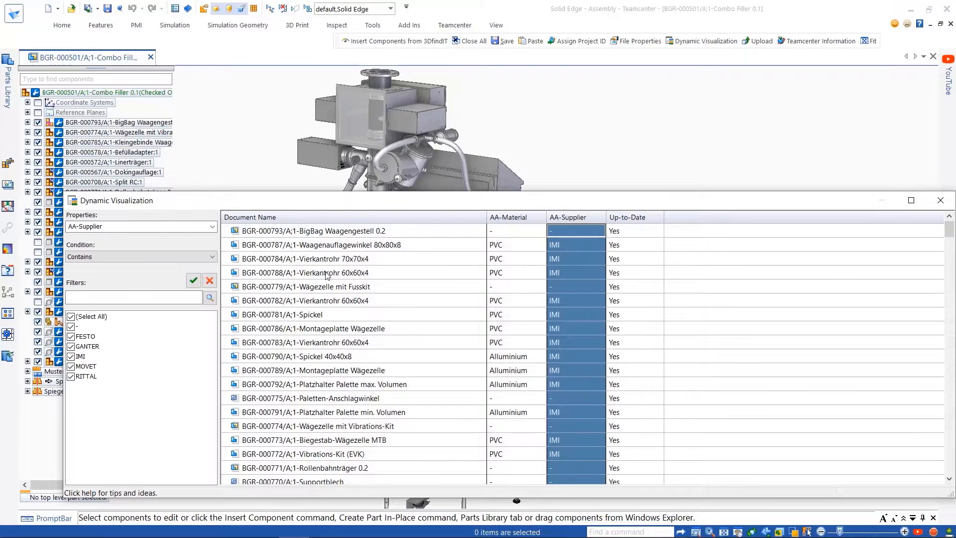
left_click(71, 316)
left_click(71, 356)
left_click(70, 366)
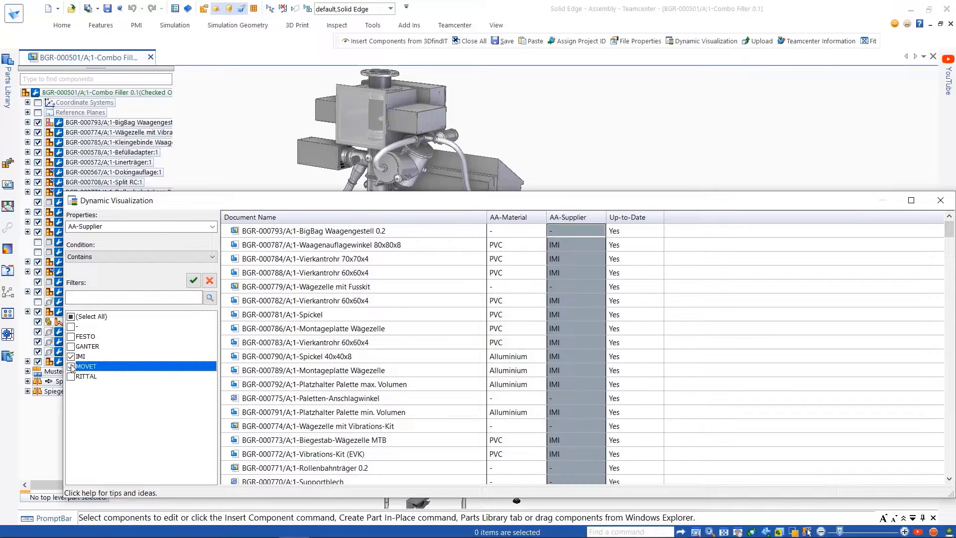
left_click(193, 281)
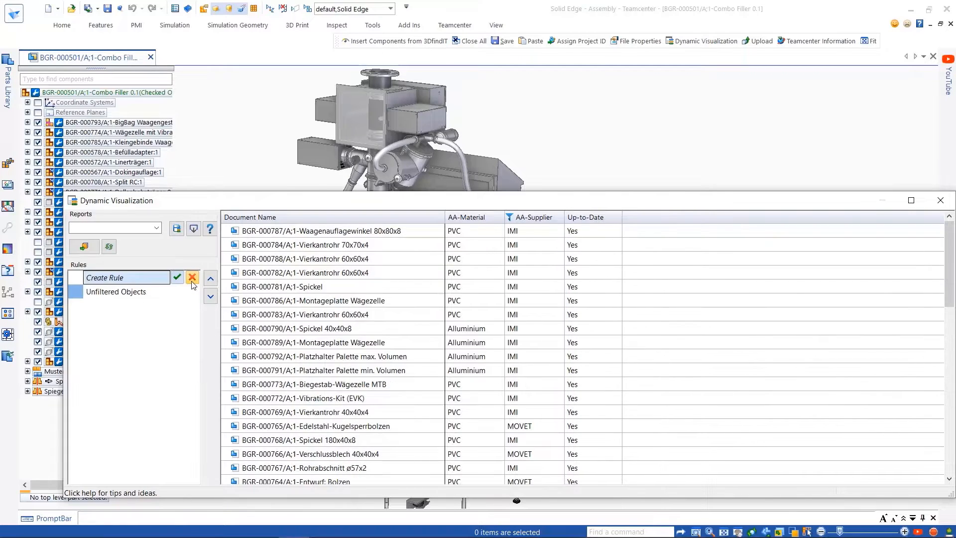
Step: Filter the AA-Material column to PVC and create a rule from the combined supplier and material filters
left_click(465, 218)
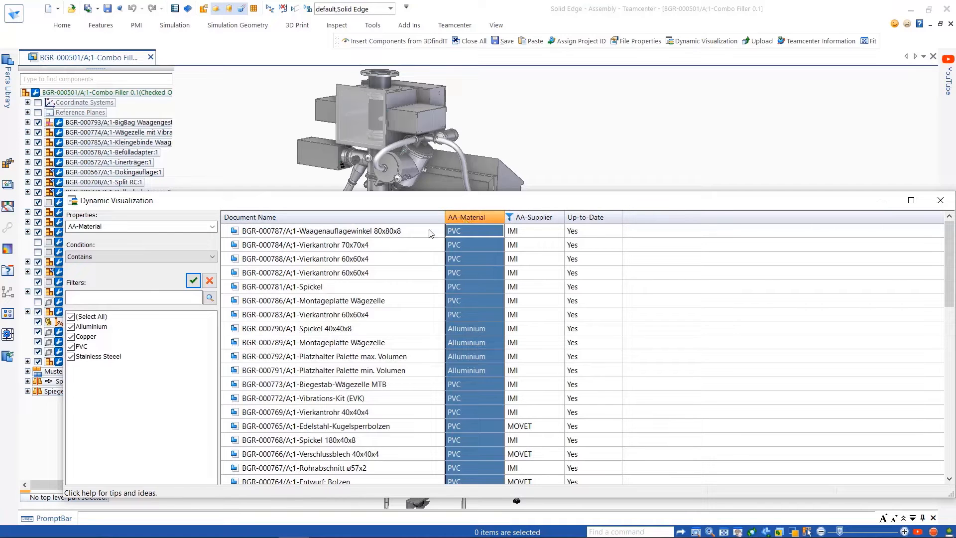
left_click(71, 316)
left_click(70, 346)
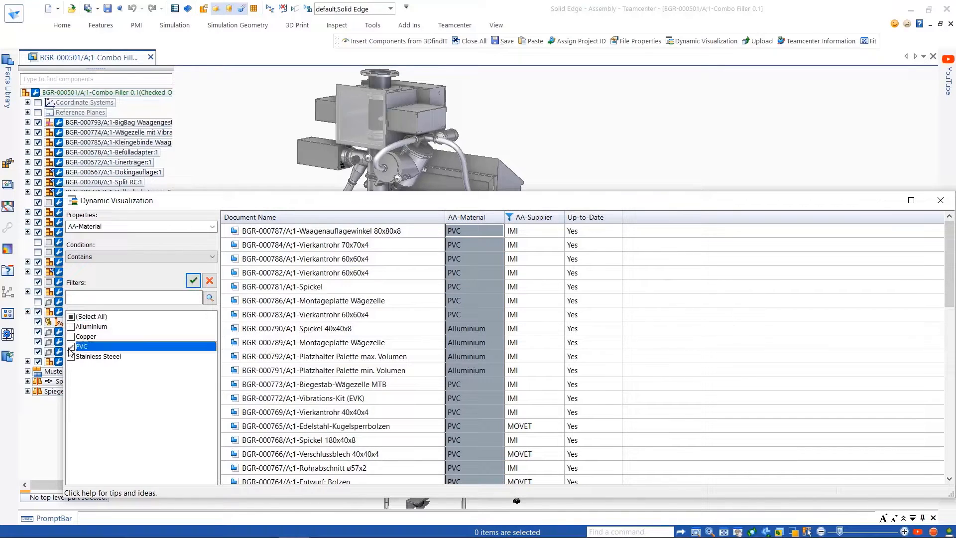
left_click(193, 281)
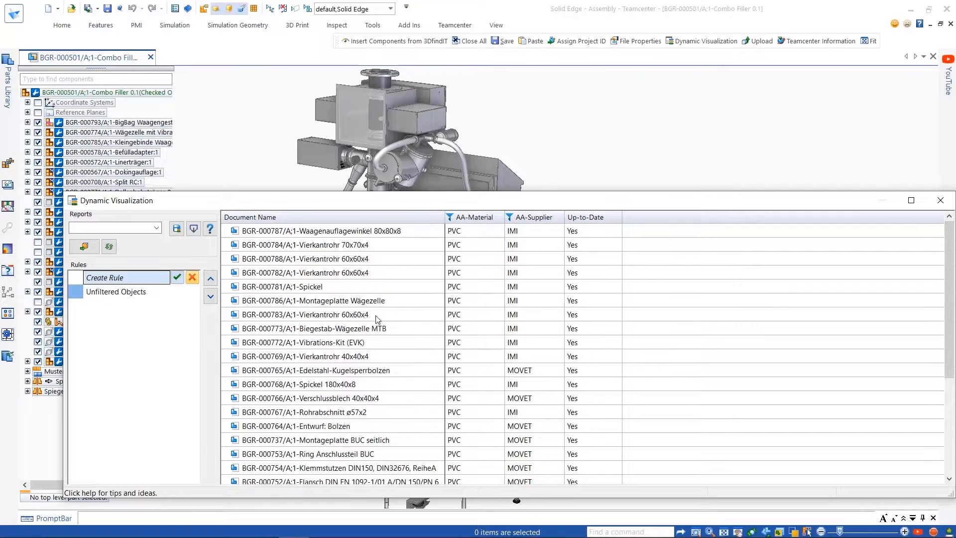
scroll(376, 319, "down", 4)
scroll(377, 322, "up", 4)
left_click(177, 278)
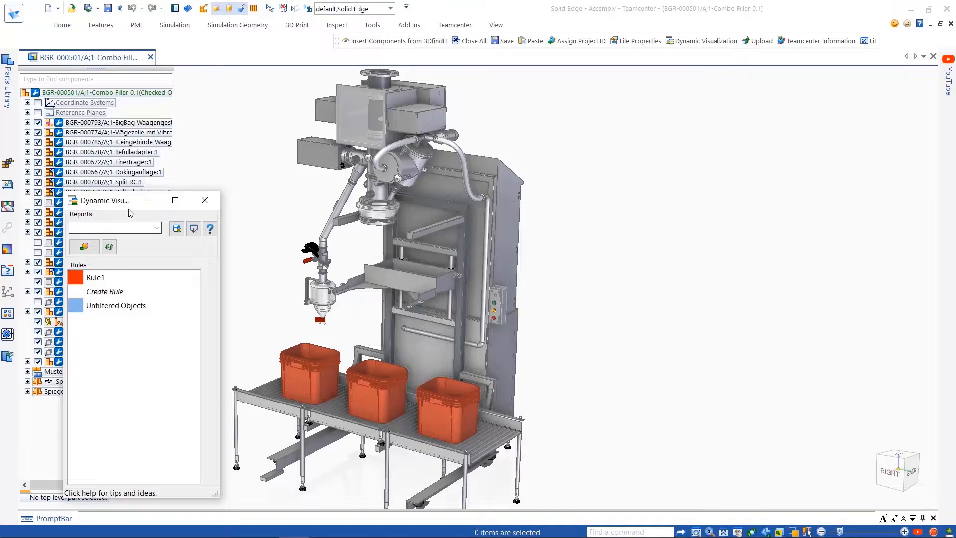
Step: Preview the new rule's colour on the assembly and inspect the components the rule lists
left_click_drag(122, 206, 754, 177)
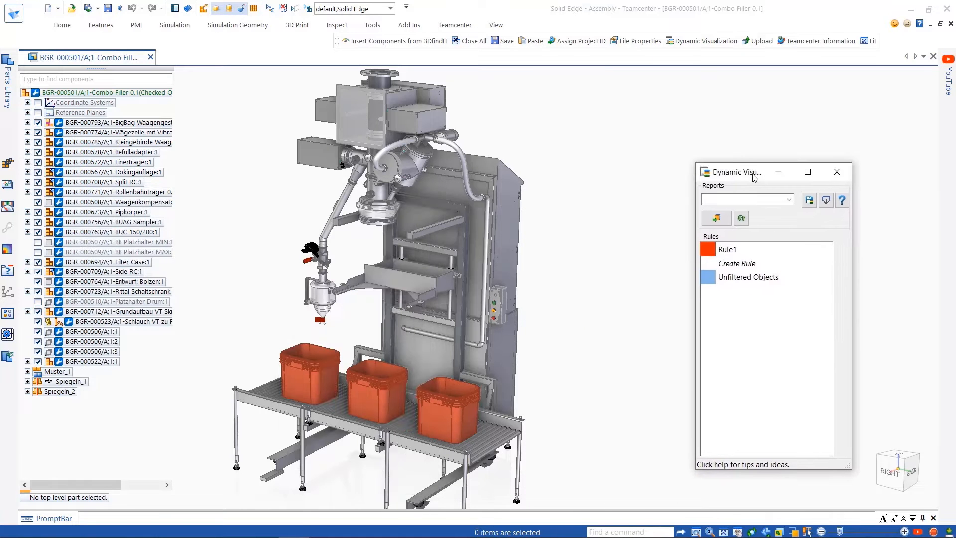
left_click(714, 219)
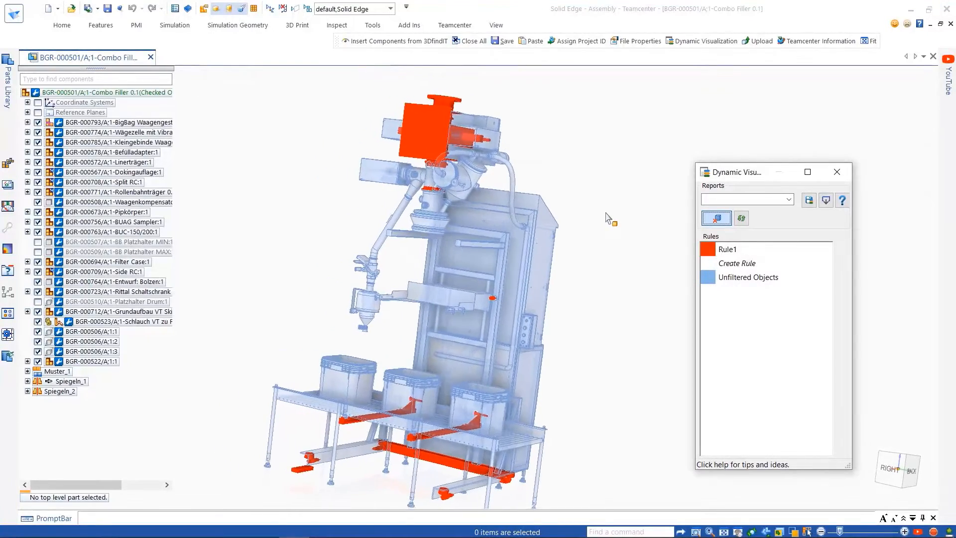
left_click(713, 219)
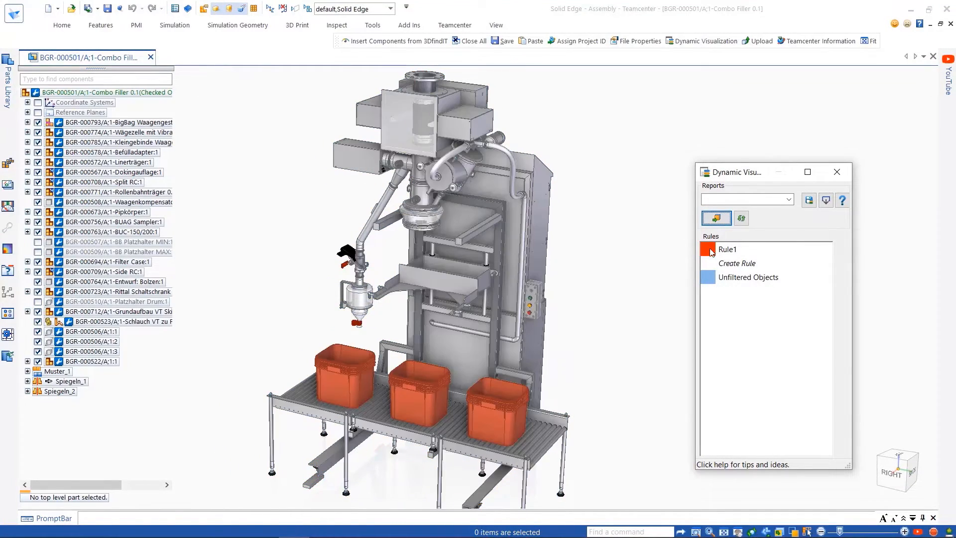
left_click(709, 248)
left_click(599, 252)
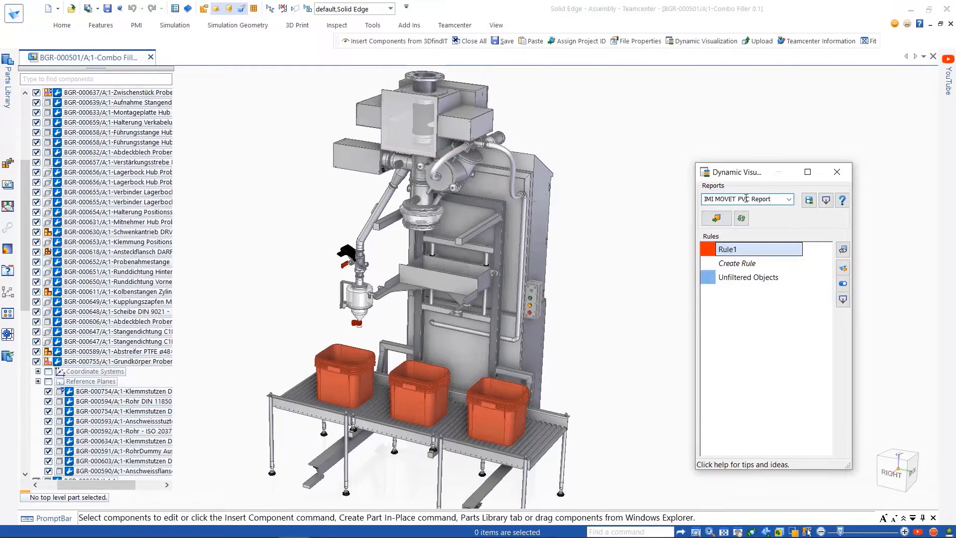
Step: Save the report as IMI MOVET PVC Report and export it to a file
left_click(810, 203)
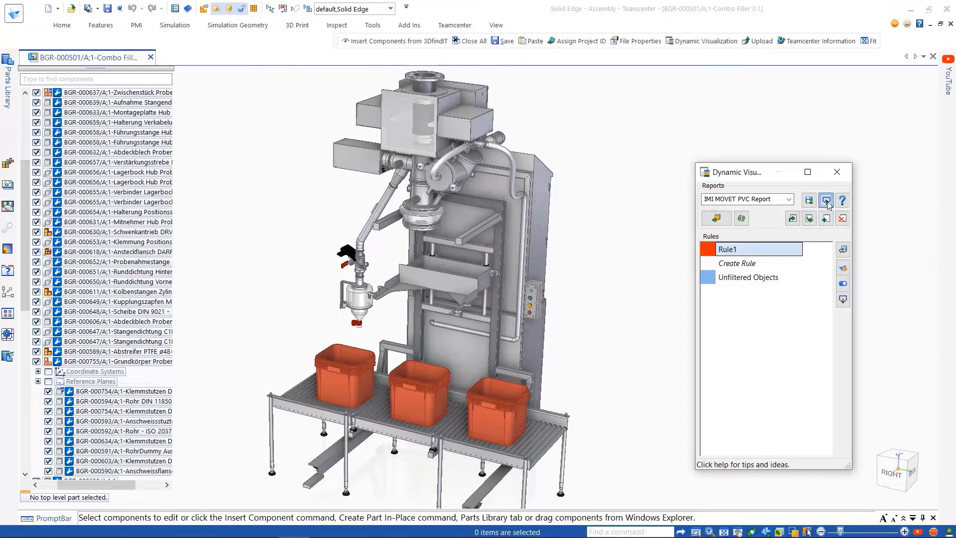
left_click(809, 219)
left_click(704, 337)
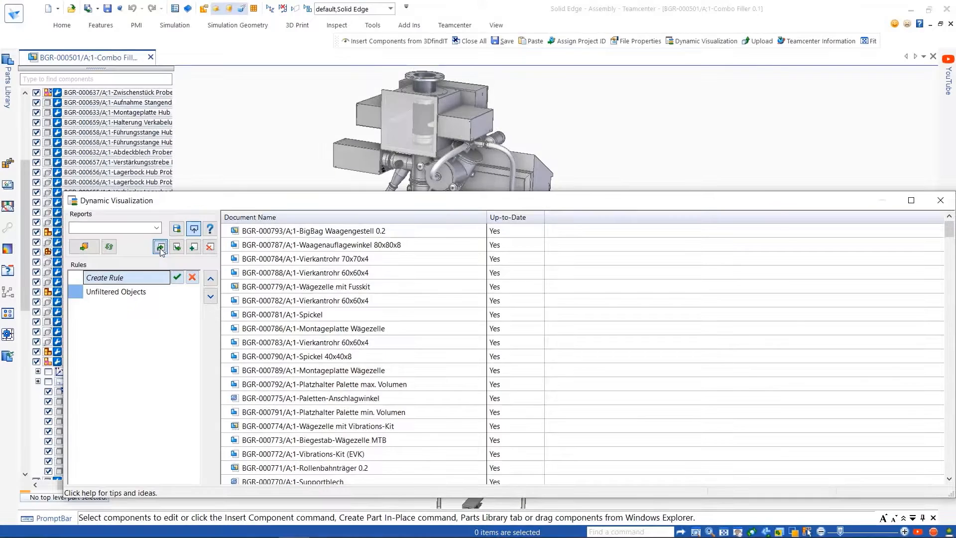
Step: Import the report file Owned By Report.dvrpt and display its rule colours on the assembly
left_click(160, 248)
left_click(349, 119)
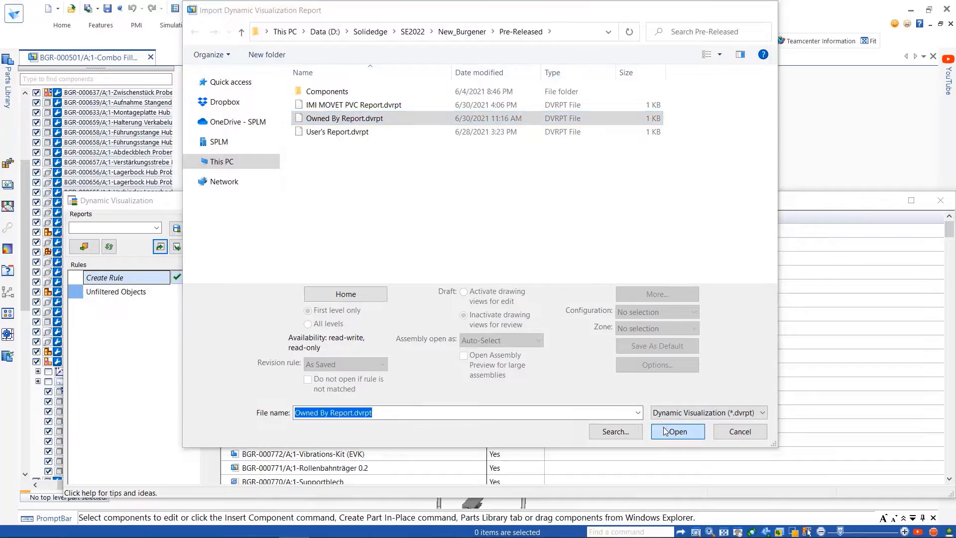
left_click(673, 428)
left_click_drag(125, 200, 769, 147)
left_click(729, 193)
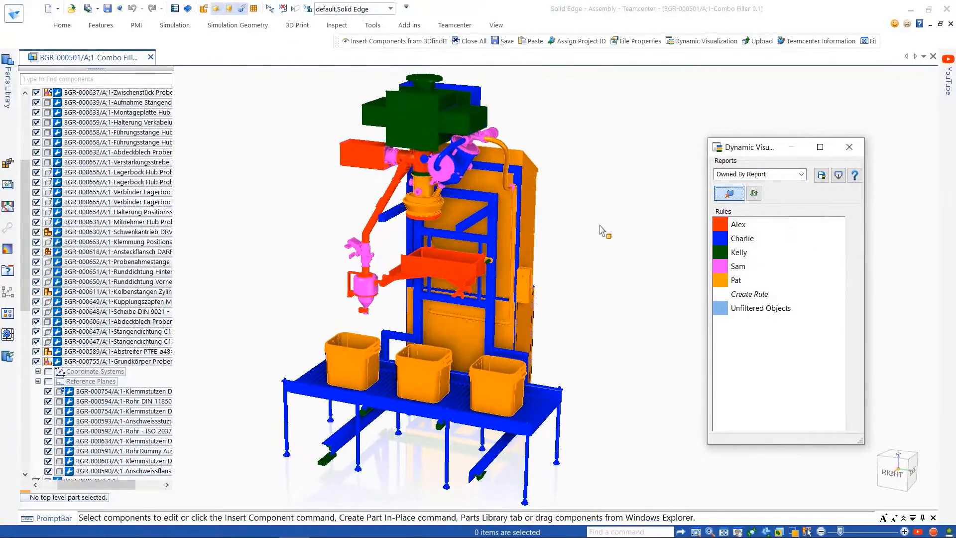
Step: Edit the orange owner rule to include only components whose AA-Status is Work In Progress
left_click(718, 278)
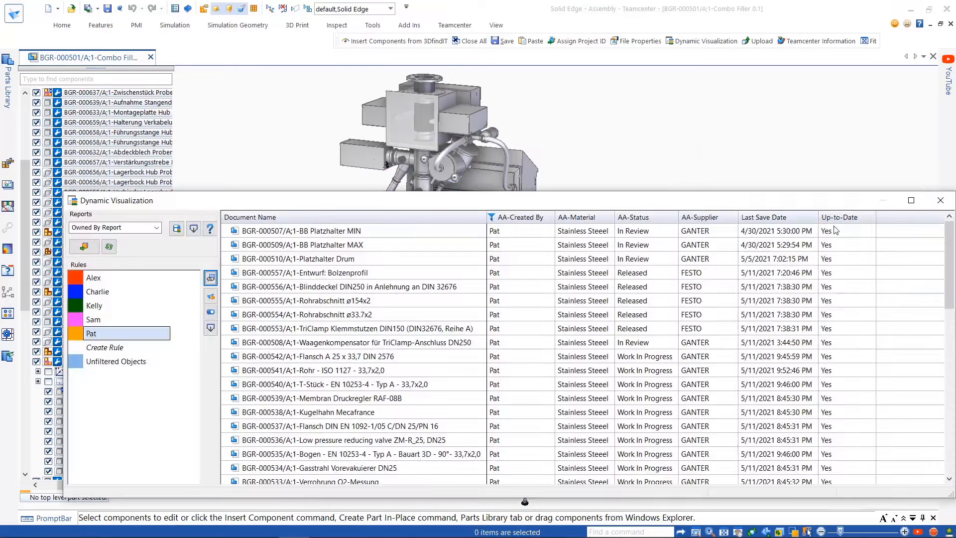
left_click(646, 217)
left_click(71, 314)
left_click(71, 345)
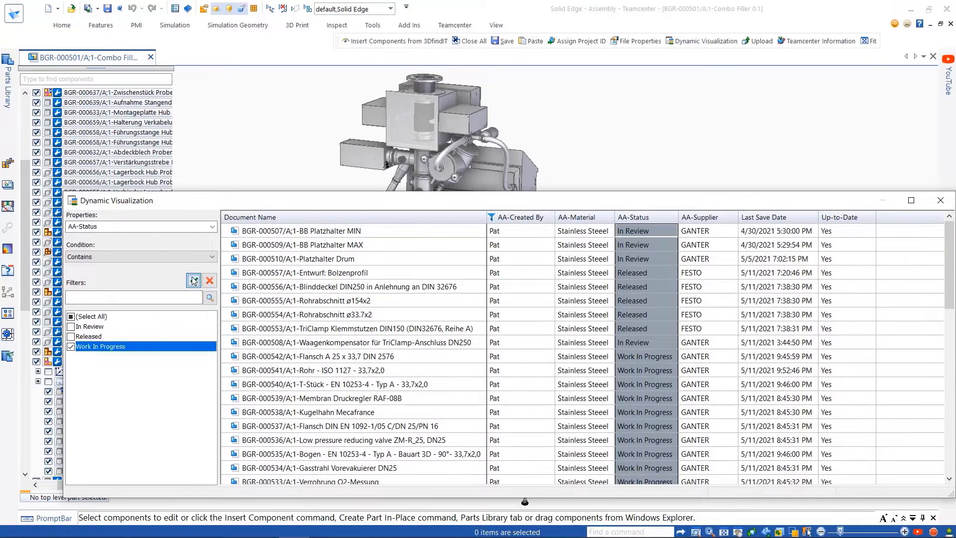
left_click(191, 278)
Step: Add a Last Save Date filter with the After condition to the orange owner rule and save the rule
left_click(758, 219)
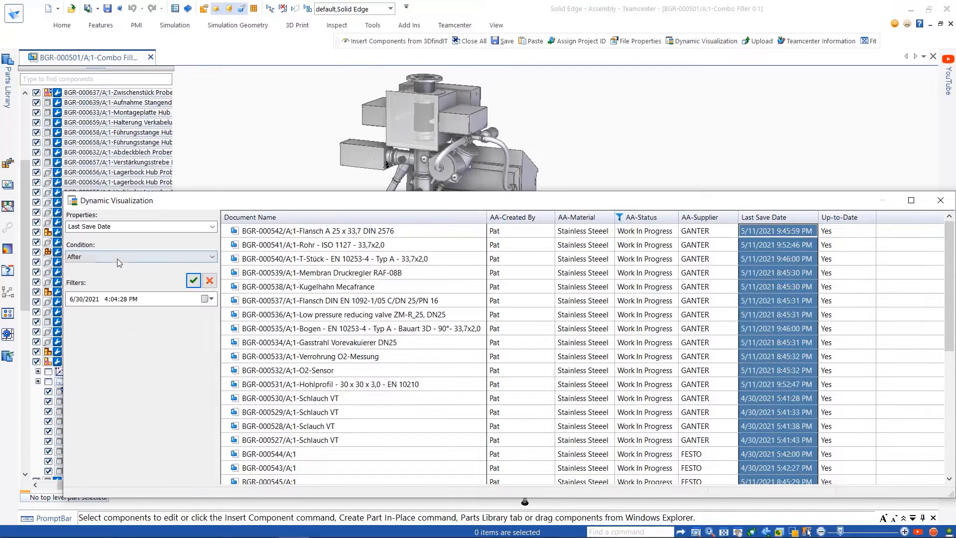
left_click(208, 299)
left_click(103, 369)
left_click(193, 280)
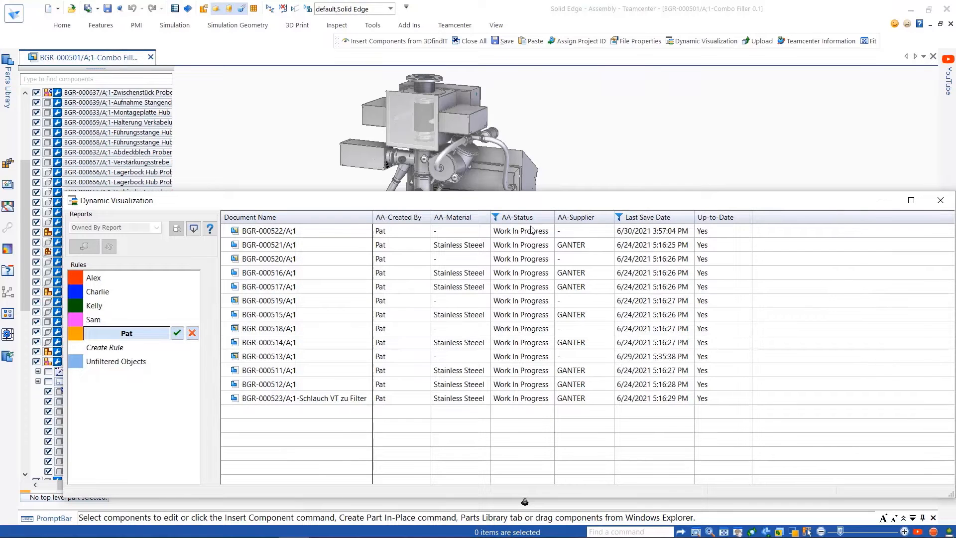
left_click(178, 333)
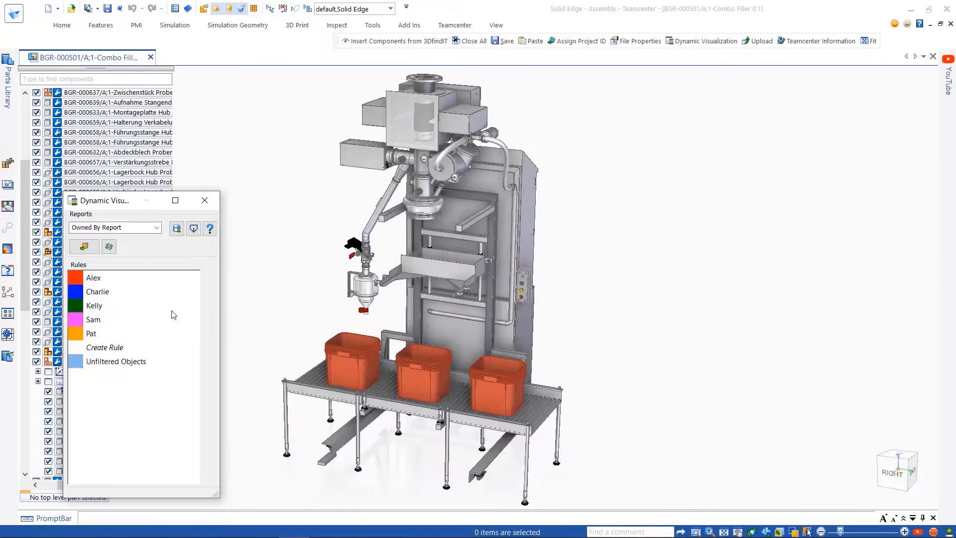
Step: Preview the updated Owned By Report colours on the assembly and restore the normal display
left_click_drag(112, 205, 745, 136)
left_click(717, 178)
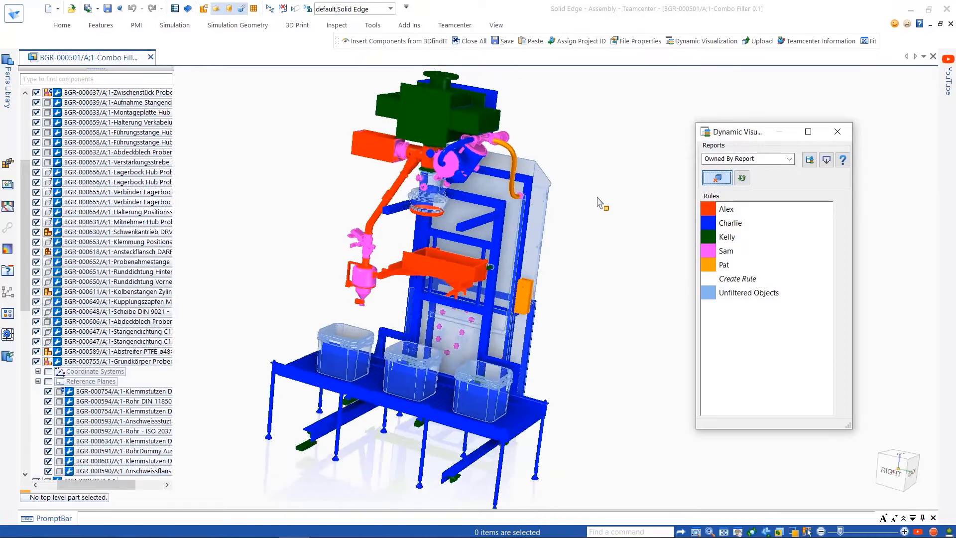
left_click(717, 178)
Step: Open the BGR-000522 control box subassembly and start inserting a component from 3DfindIT
left_click(725, 265)
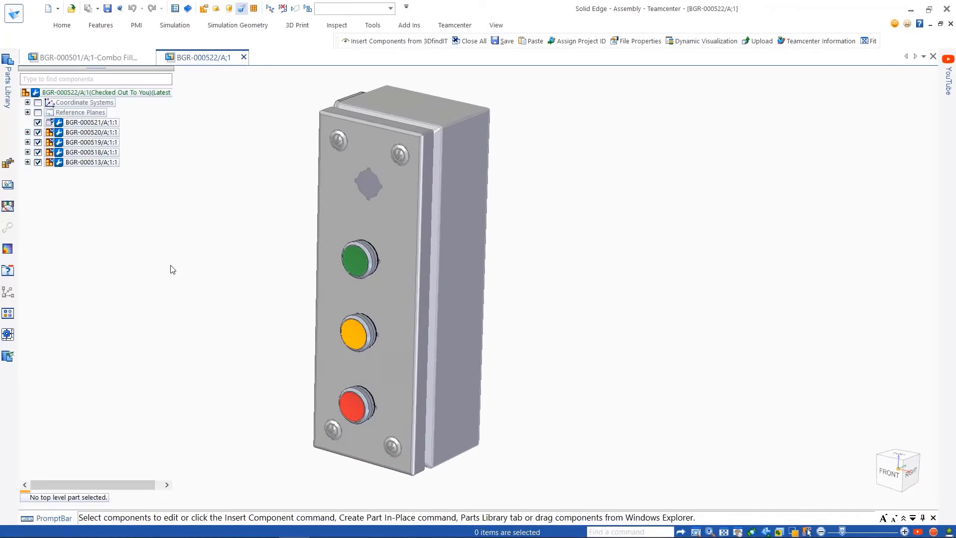
left_click(62, 25)
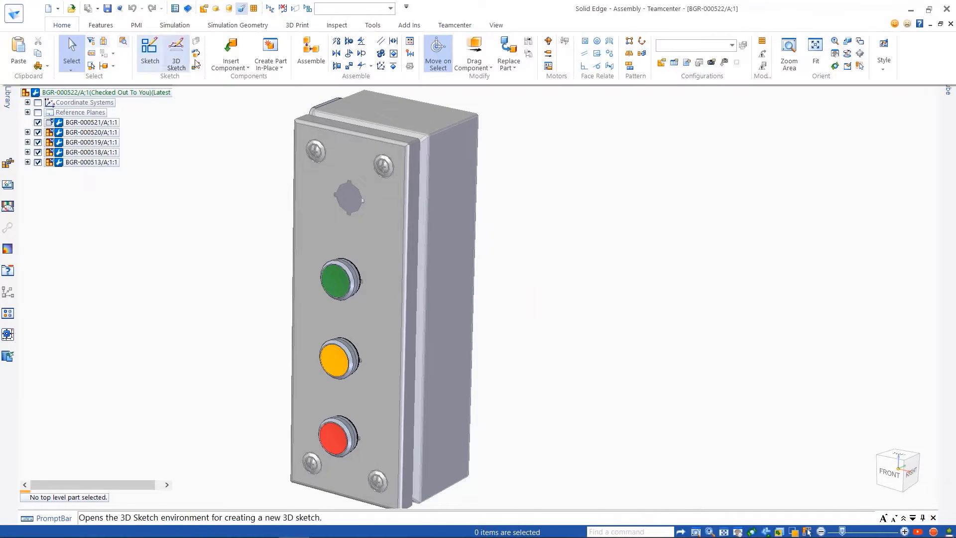
left_click(231, 65)
left_click(261, 122)
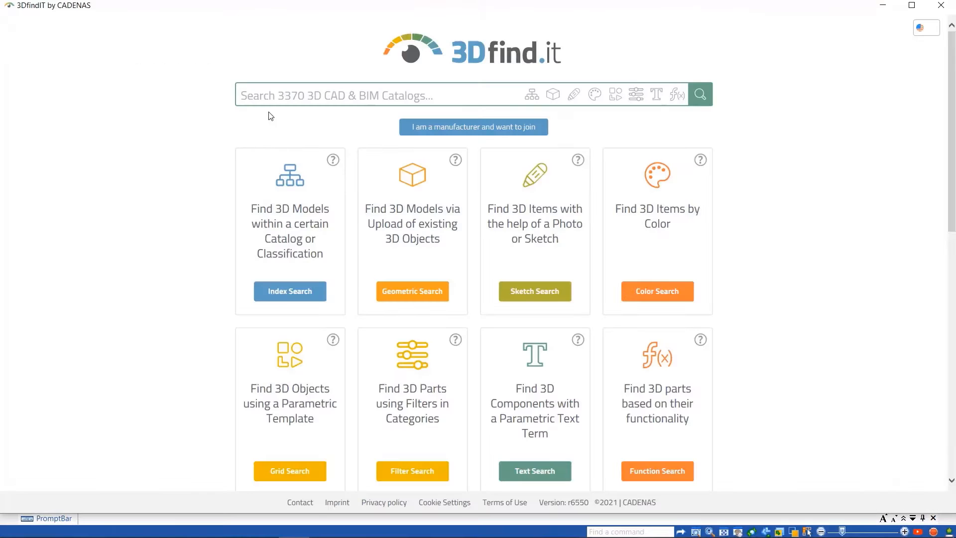
Step: Search the catalogs for 3SU1051-6AA50-0AA0 and send the Siemens front element for warning lights to Solid Edge 2022
left_click(704, 96)
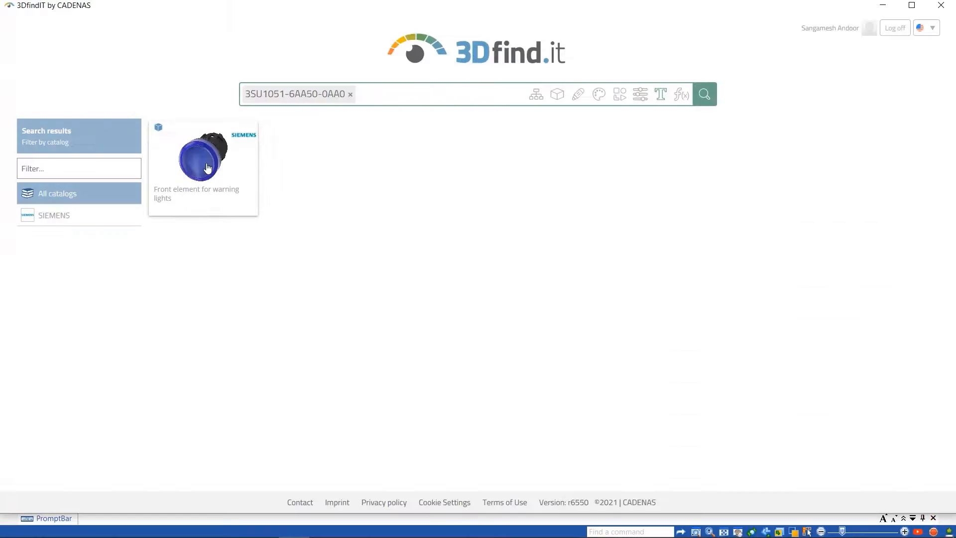
left_click(208, 169)
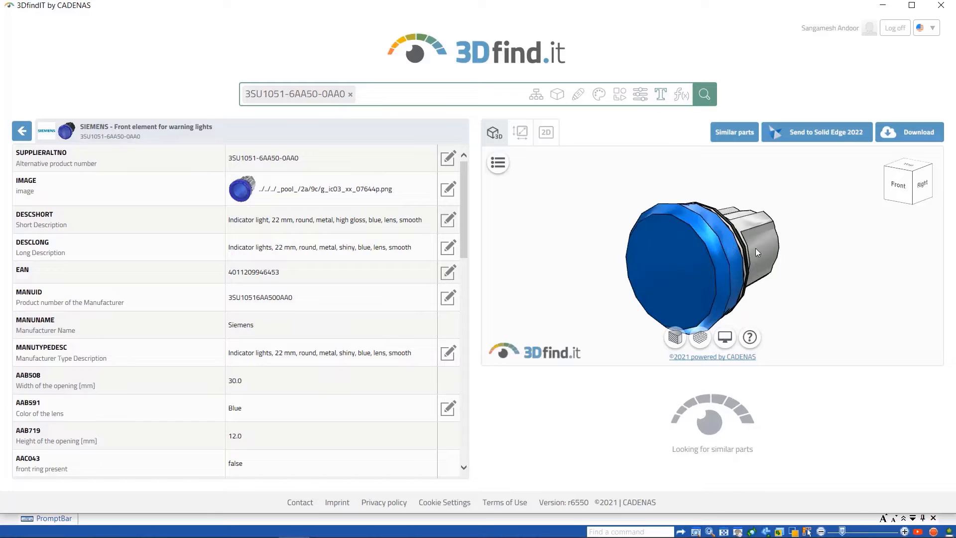
left_click_drag(725, 275, 737, 234)
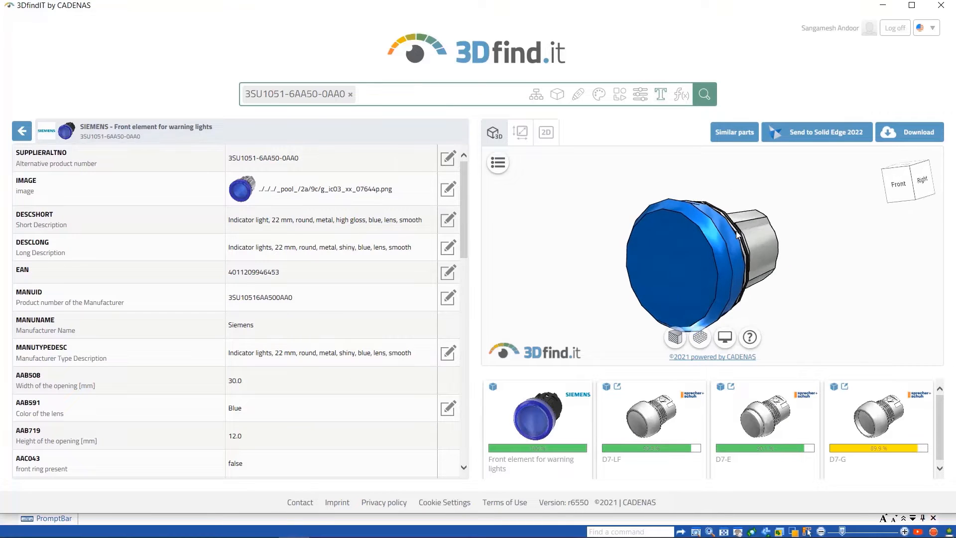
left_click(806, 136)
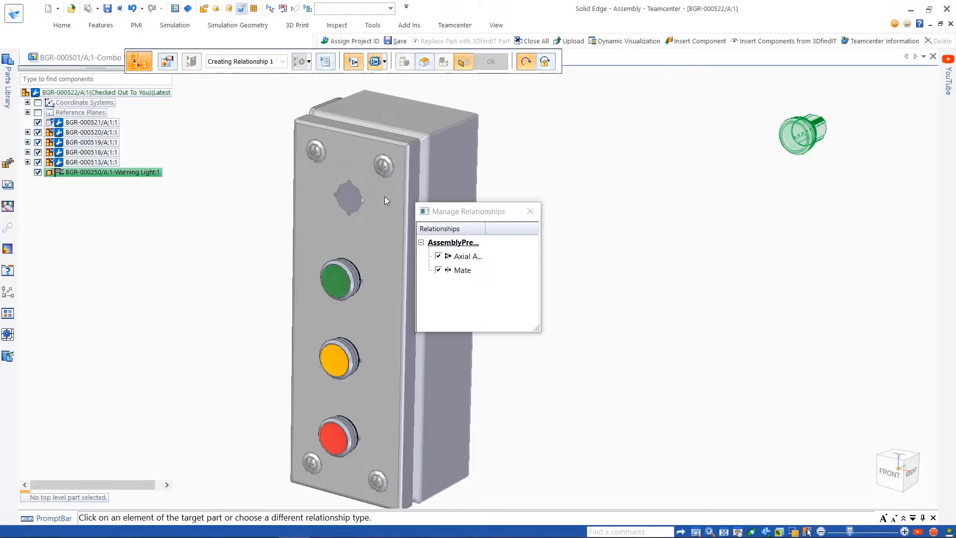
Step: Position the warning light in the empty upper hole of the control box's front plate using its axial align and mate relationships
left_click(340, 202)
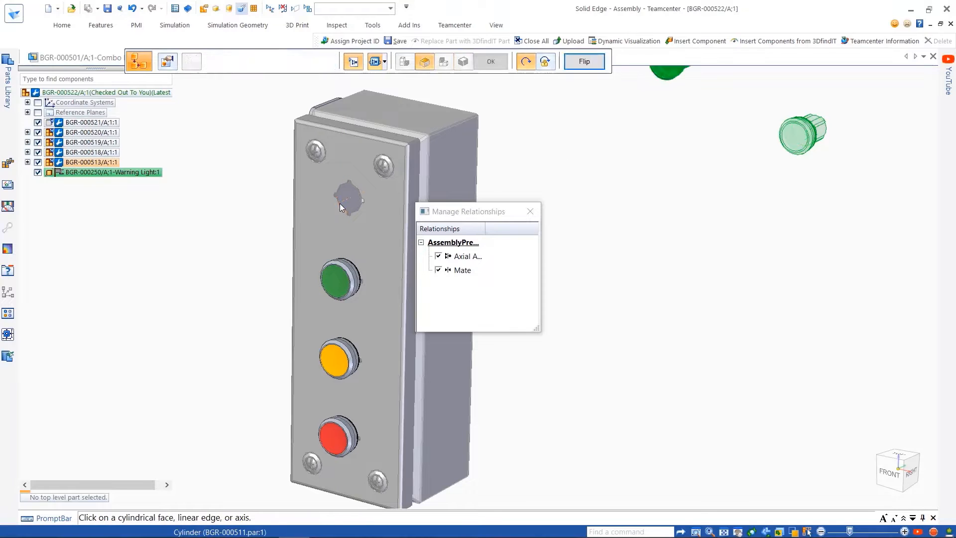
left_click(356, 223)
key("Escape")
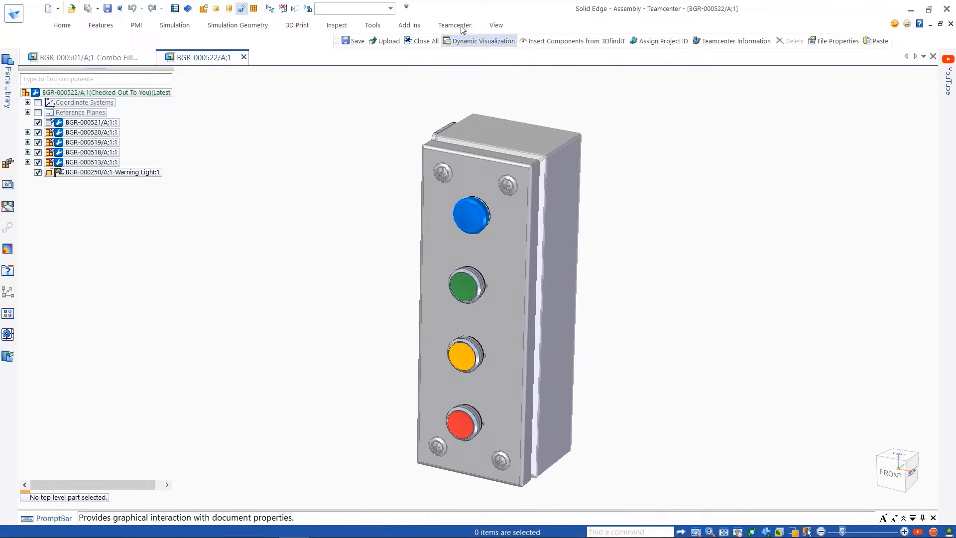
Step: Assign the control box subassembly to projects BGR-250A and BGR-576H and save it
left_click(455, 24)
left_click(549, 62)
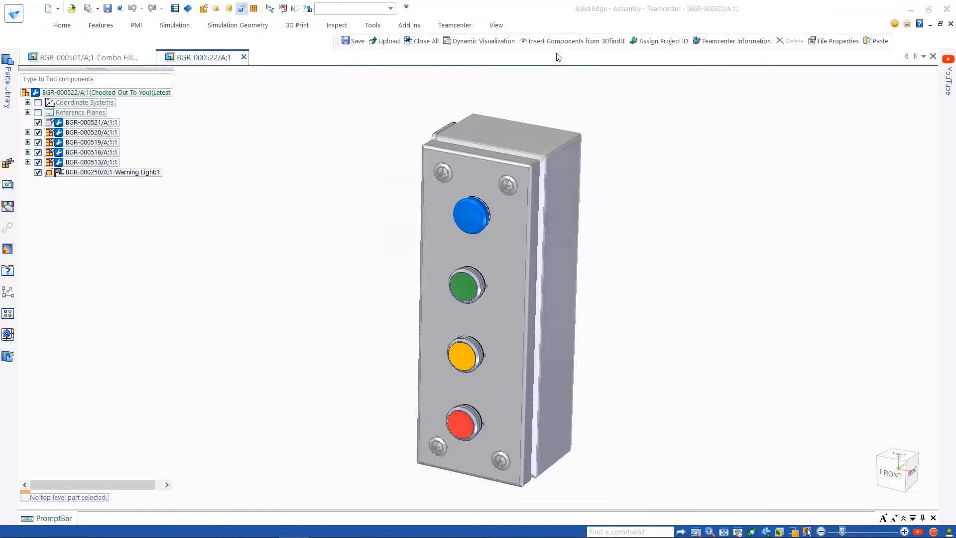
left_click(365, 229)
left_click(365, 244)
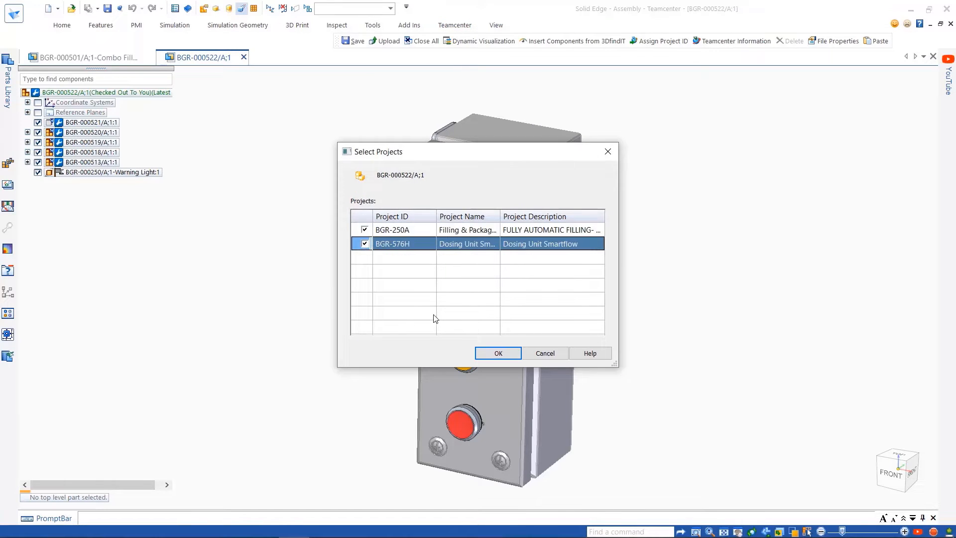
left_click(482, 355)
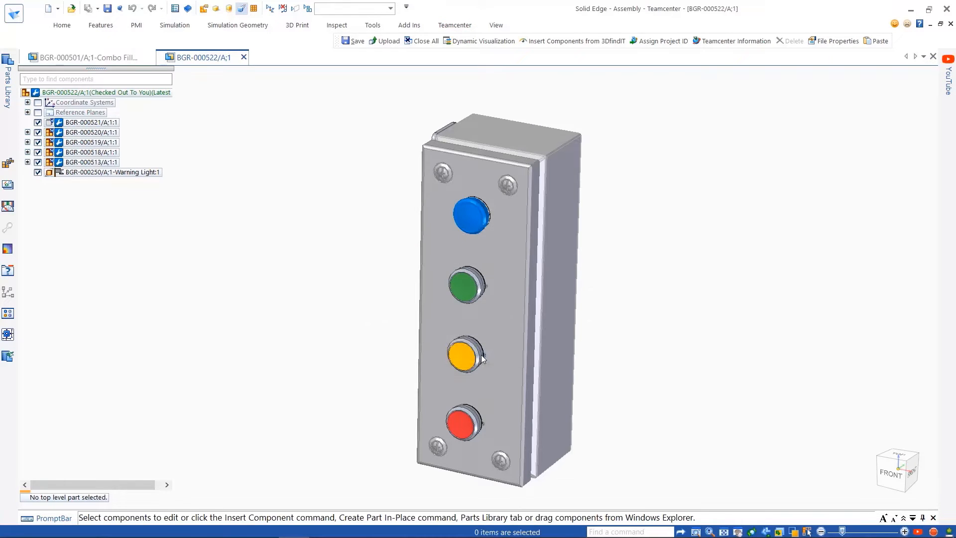
left_click(108, 9)
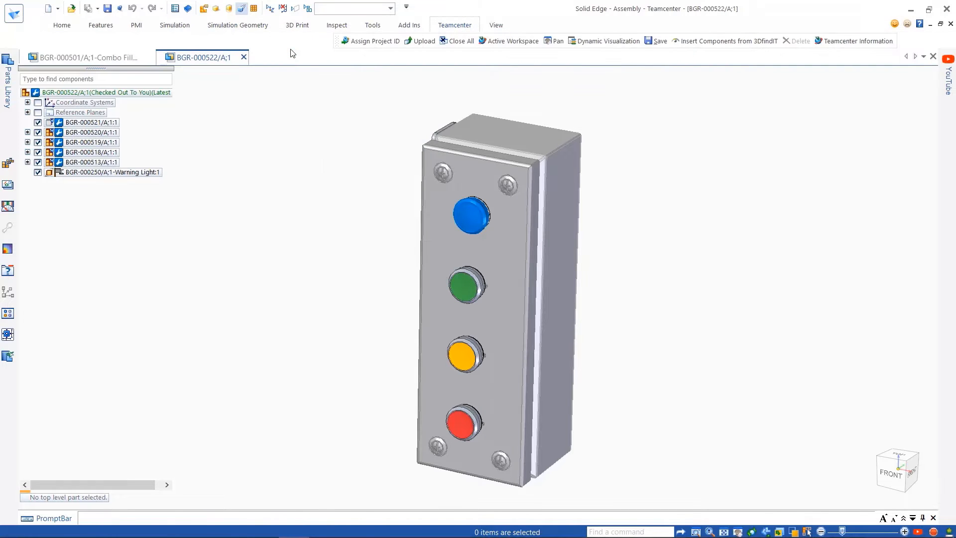
Step: Select the control box in the Combo Filler assembly and check its project membership in Active Workspace
left_click(92, 58)
left_click(106, 440)
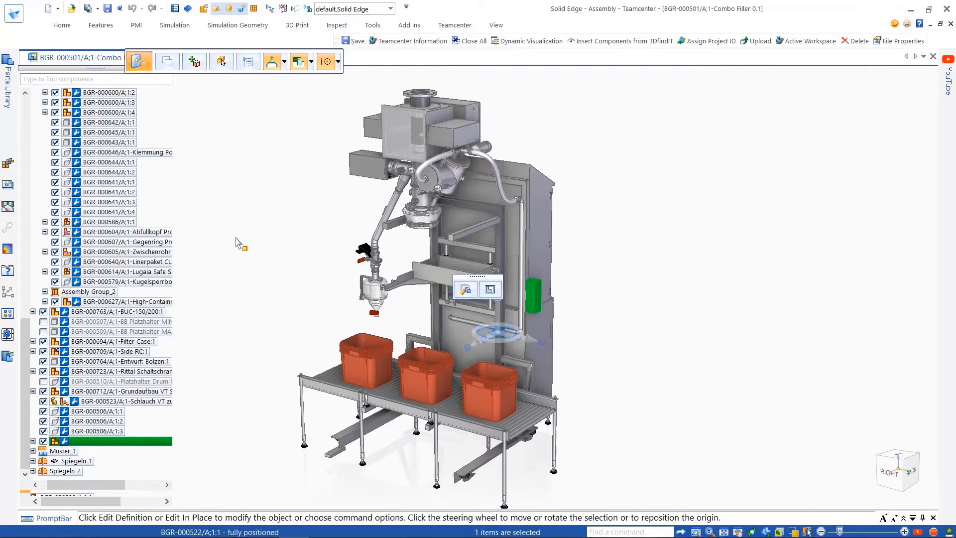
left_click(398, 40)
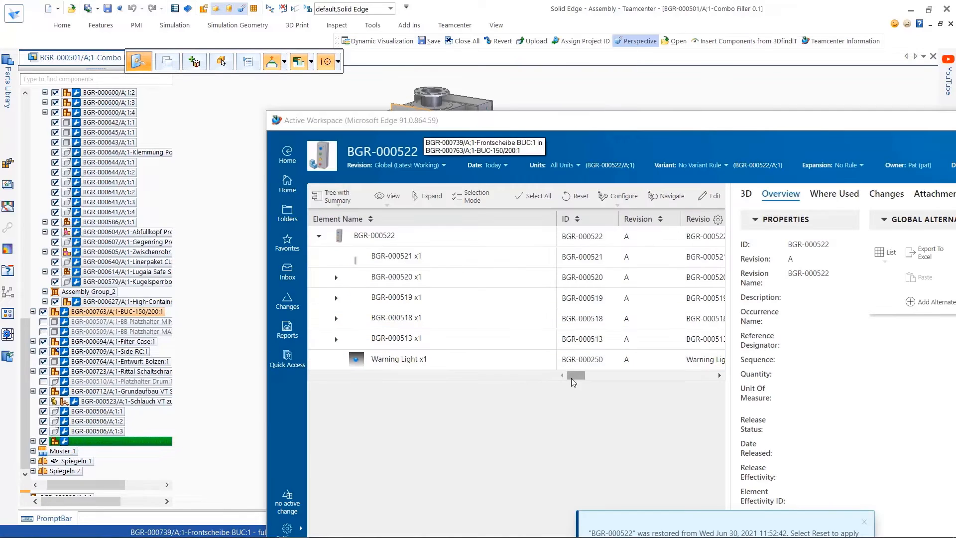
left_click_drag(645, 127, 394, 44)
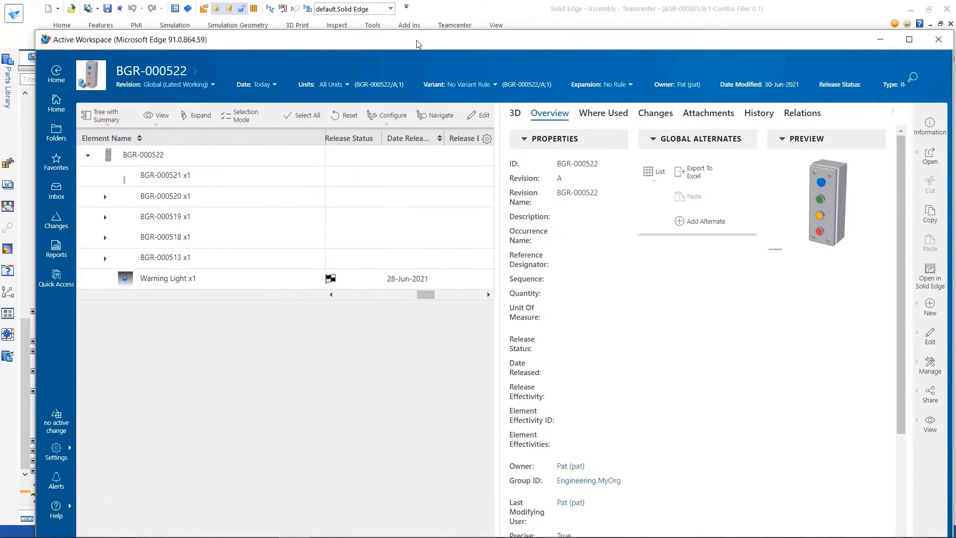
left_click(910, 363)
left_click(850, 475)
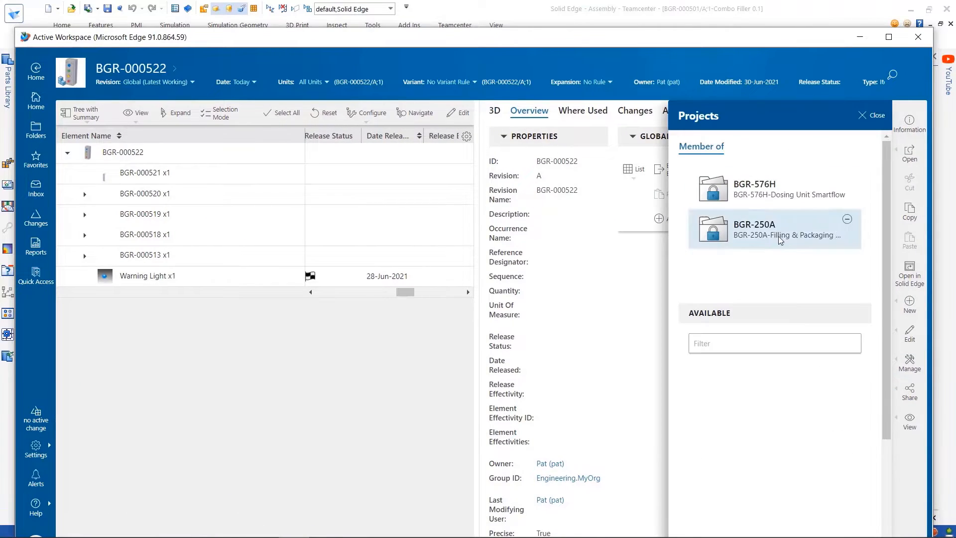
left_click(38, 102)
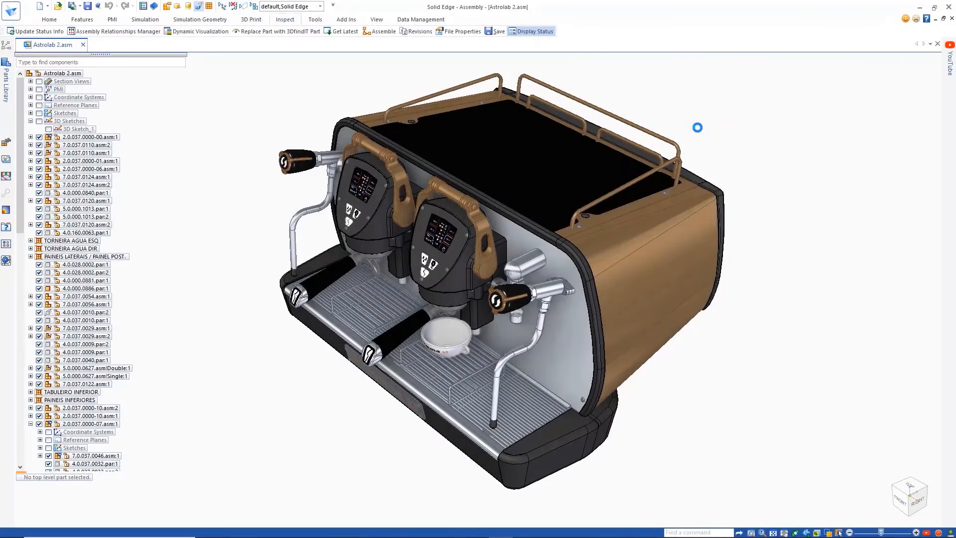
Step: Add the Material column to the Dynamic Visualization list of the Astrolab 2 assembly and look through the listed materials
right_click(482, 212)
left_click(512, 256)
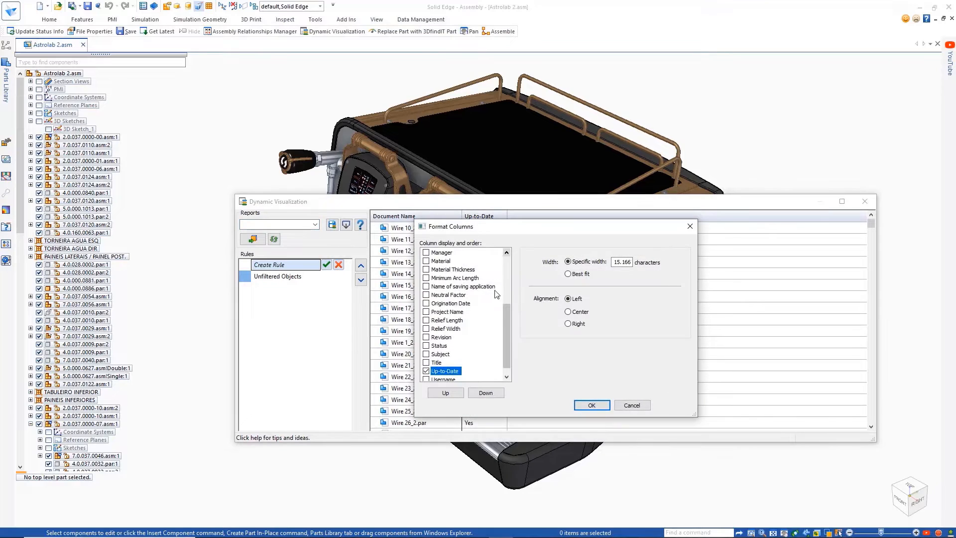
left_click_drag(507, 338, 508, 315)
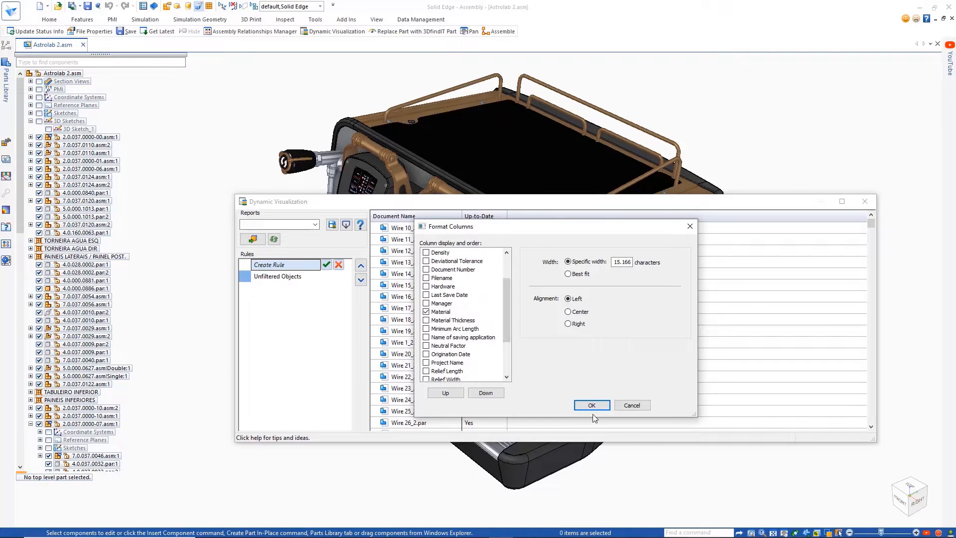
left_click(591, 405)
left_click_drag(871, 224, 843, 290)
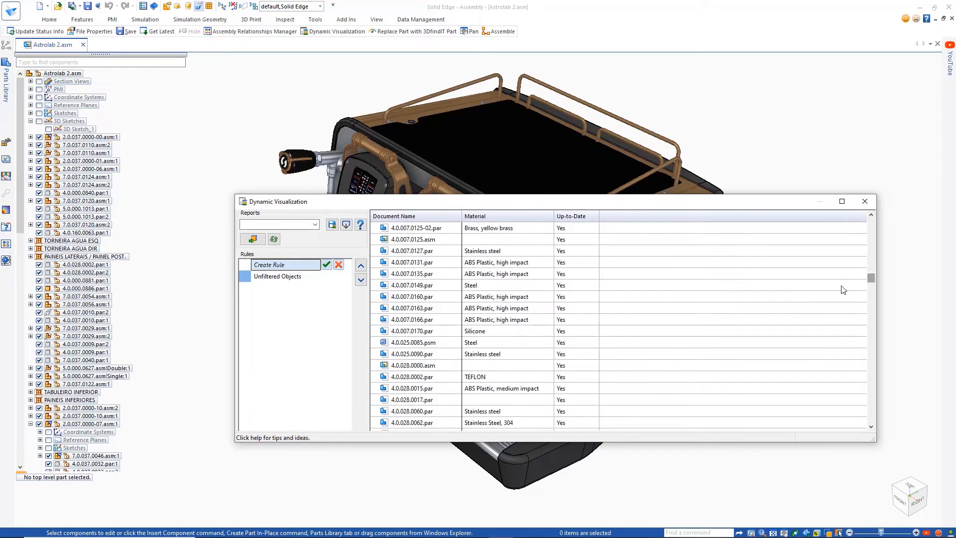
Step: Load the Material Check report and filter a new rule to the material Stainless Steel, 304
left_click(258, 233)
left_click(360, 265)
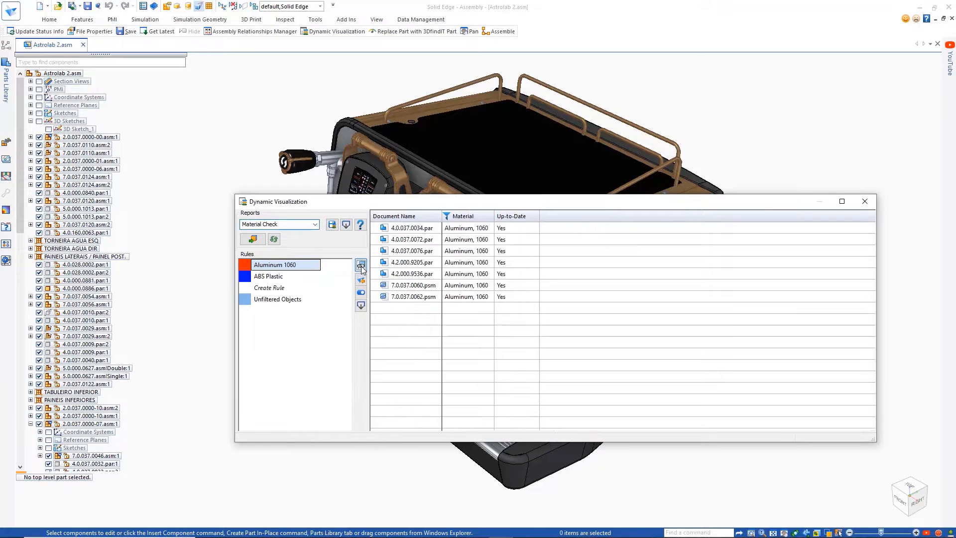
left_click(277, 288)
left_click(486, 217)
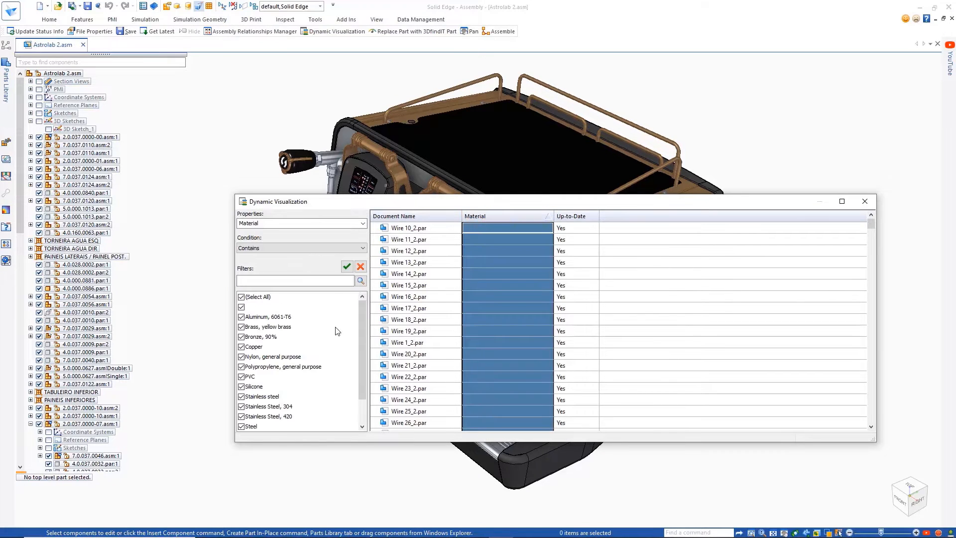
left_click(242, 297)
left_click(241, 406)
left_click(347, 266)
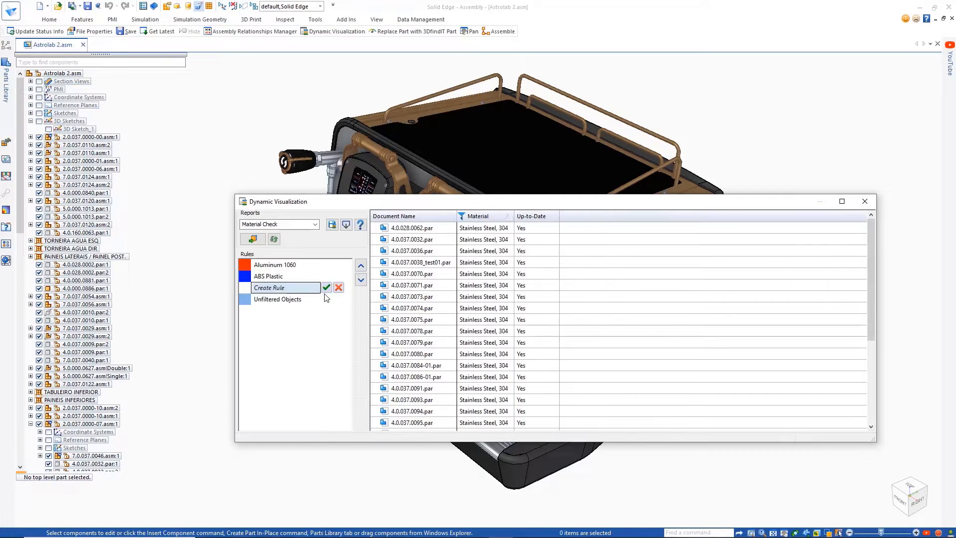
Step: Accept the new rule and name it Stainless Steel 304
left_click(325, 287)
left_click(264, 288)
left_click(360, 306)
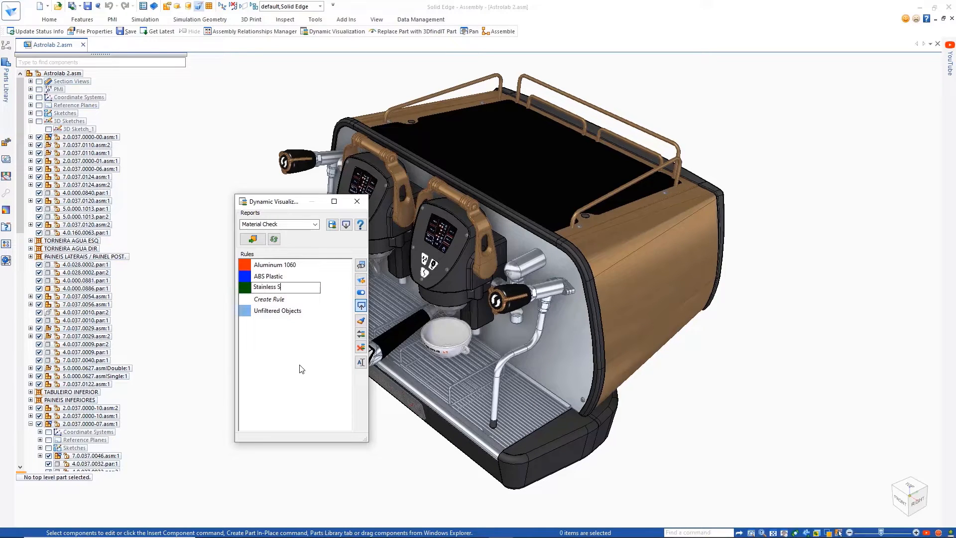
type("04")
key("Return")
Step: Apply the Material Check colours to the coffee machine, inspect the tray rails and close Dynamic Visualization
left_click(254, 241)
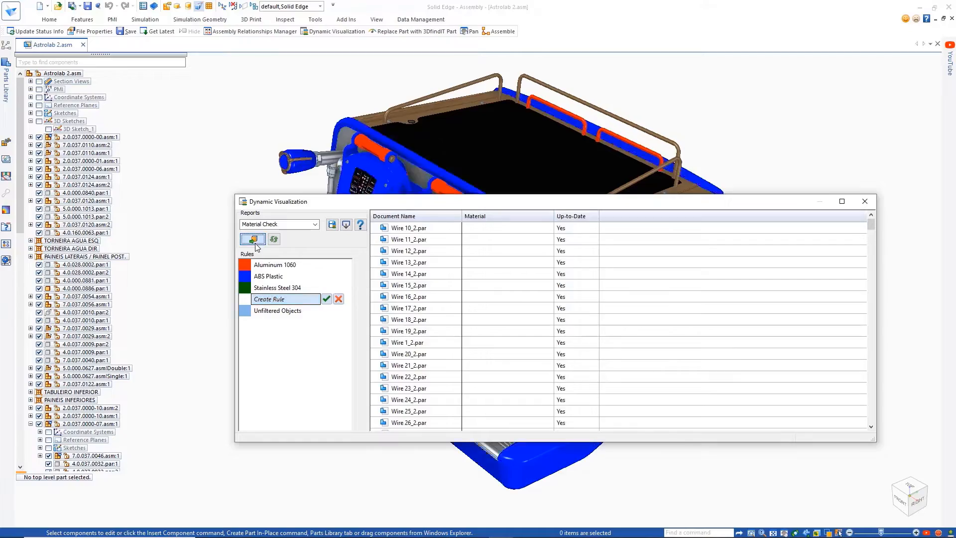
left_click_drag(279, 202, 178, 129)
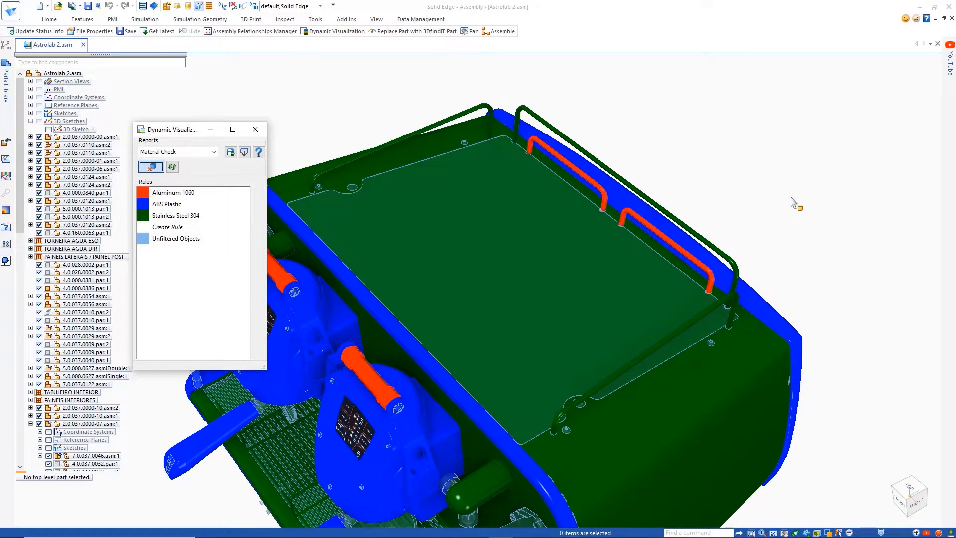
left_click(255, 129)
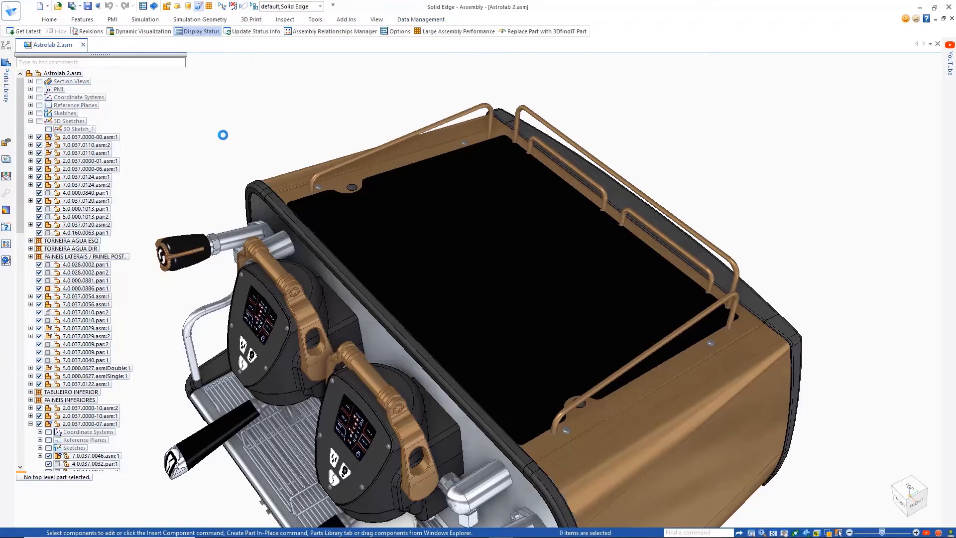
Step: Replace both occurrences of 4.0.037.0034.par in subassembly 2.0.037.0000-07 with the newly available revision
scroll(23, 143, "down", 13)
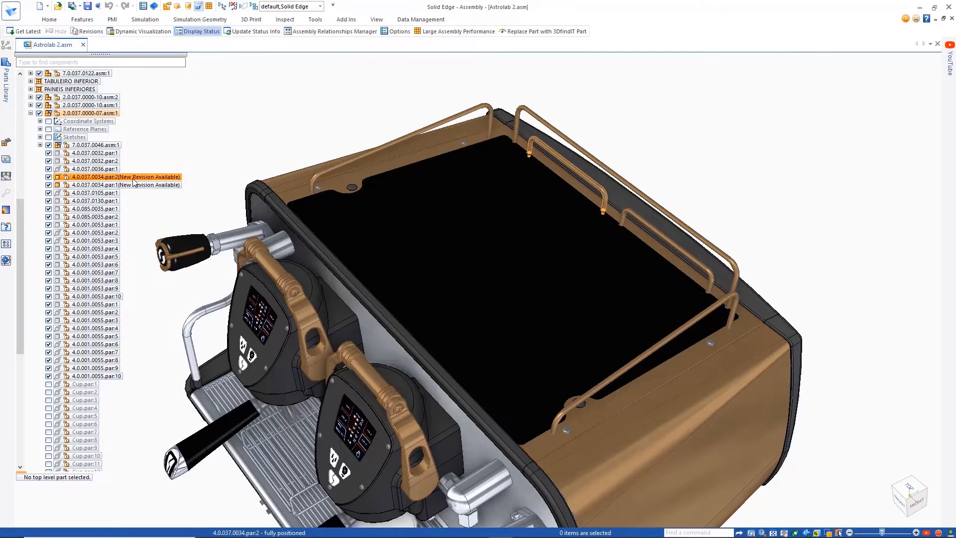
left_click(414, 19)
left_click(67, 57)
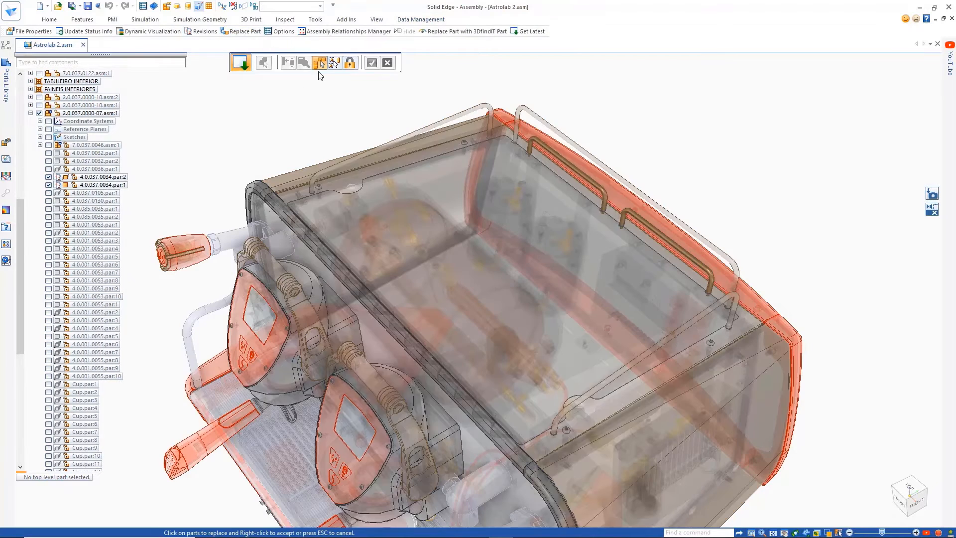
left_click(319, 63)
left_click(372, 62)
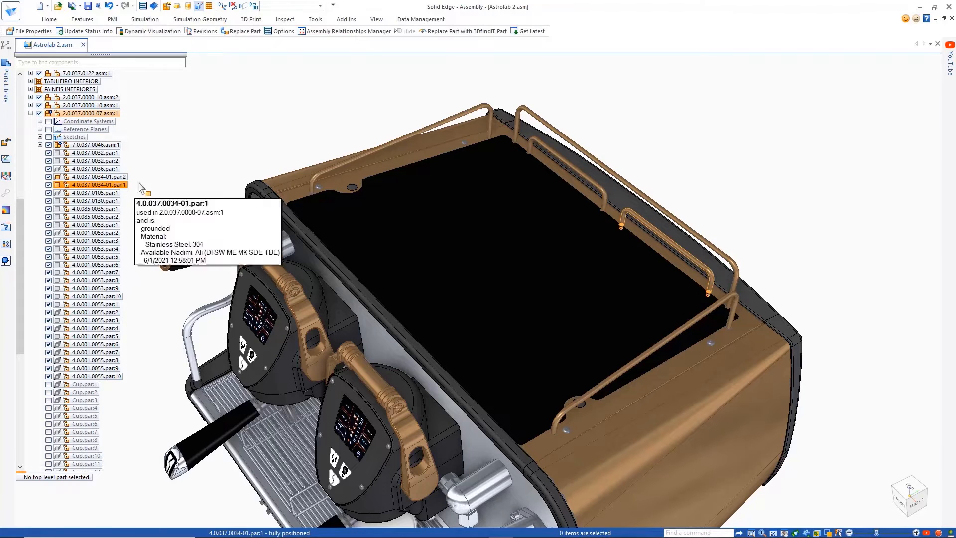
Step: Recheck the replaced rear rails' material with the Material Check report colours and restore the normal display
left_click(286, 19)
left_click(332, 44)
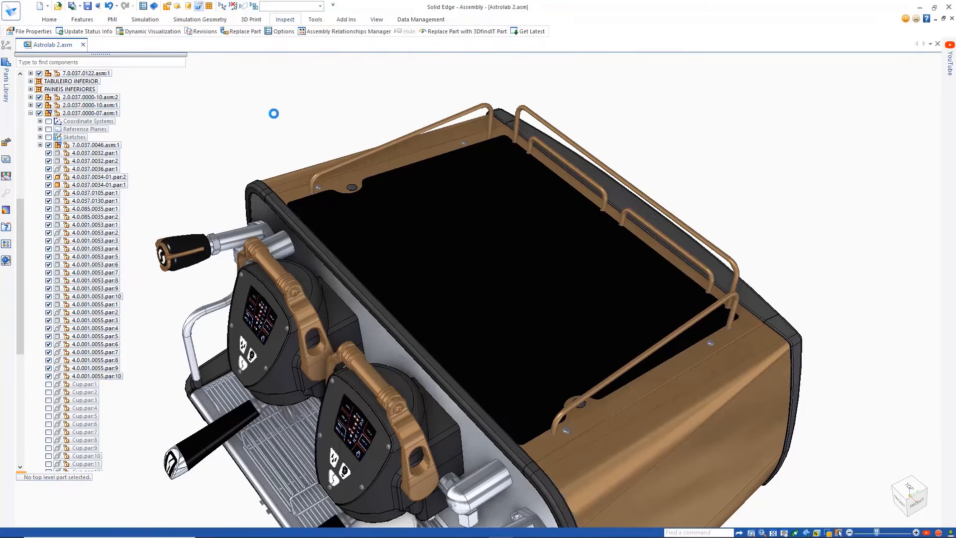
left_click(281, 224)
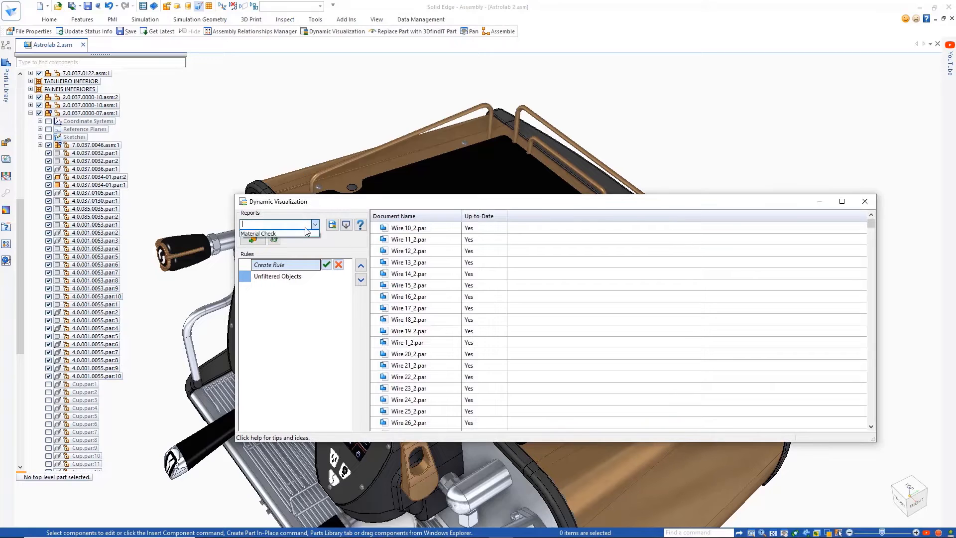
left_click(266, 234)
left_click(252, 239)
left_click_drag(273, 204, 170, 107)
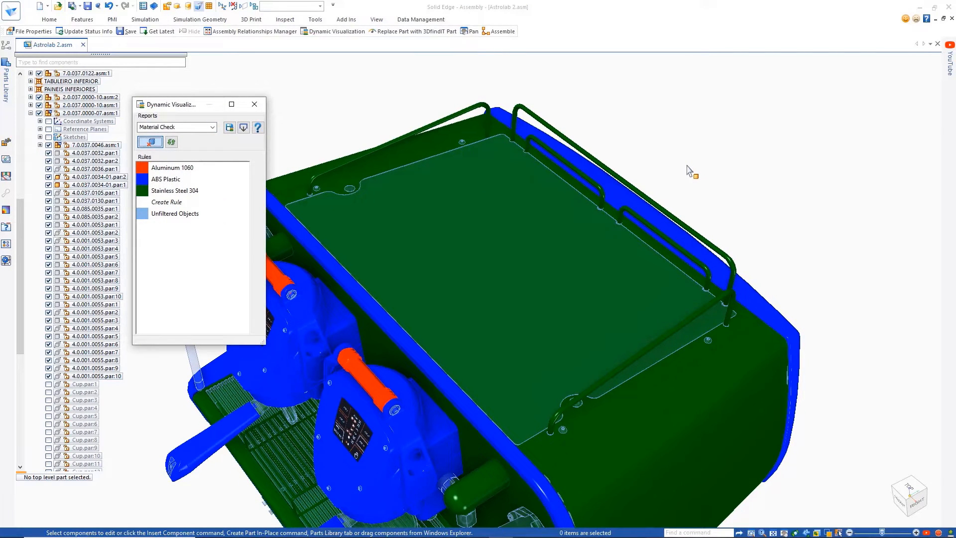
left_click(254, 103)
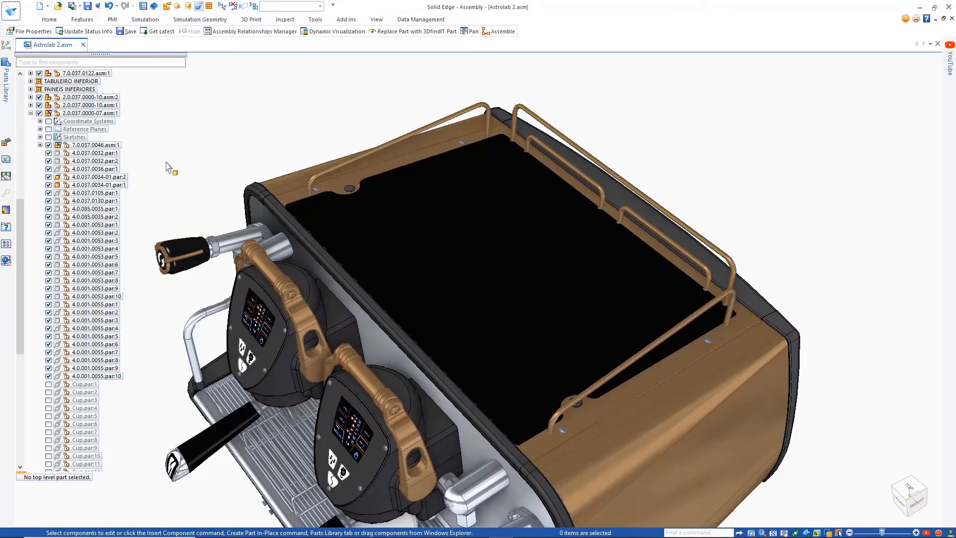
Step: Open rail 4.0.037.0034-01.par:2 in the Property Manager, limit the list to editable properties and expand the custom group
left_click(123, 177)
left_click(417, 18)
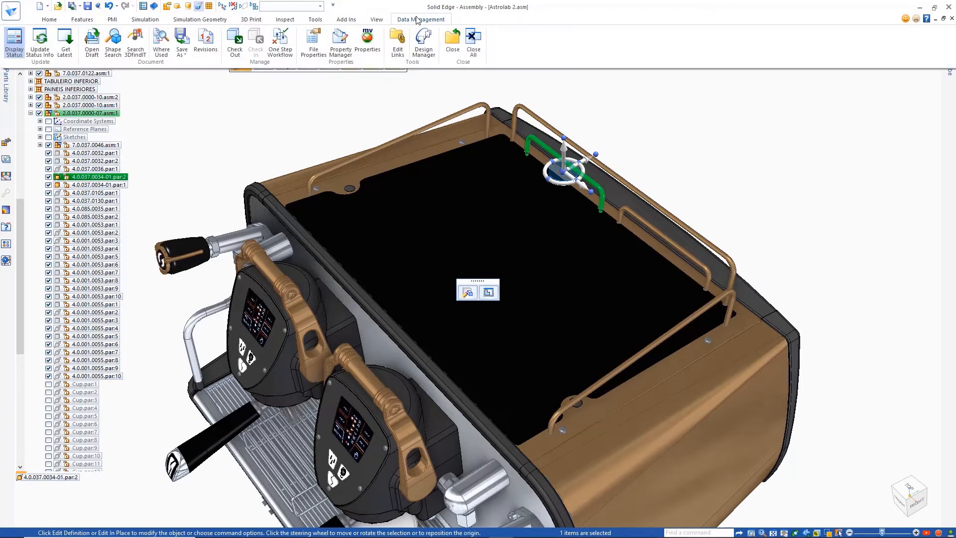
left_click(339, 42)
left_click_drag(663, 260, 660, 349)
left_click(330, 393)
left_click(419, 192)
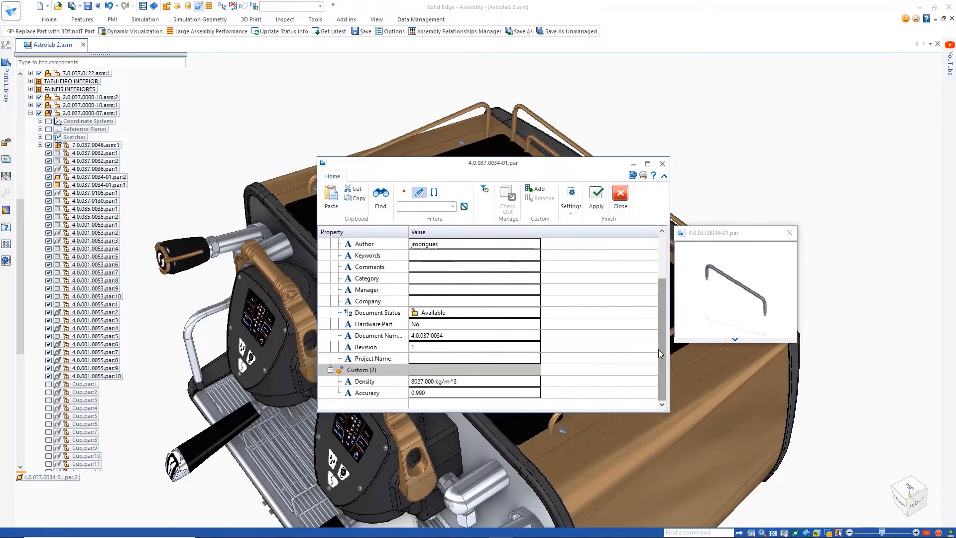
Step: Add the custom property Finish to the rail and choose its value from the predefined list
left_click(536, 188)
left_click(403, 393)
left_click(374, 421)
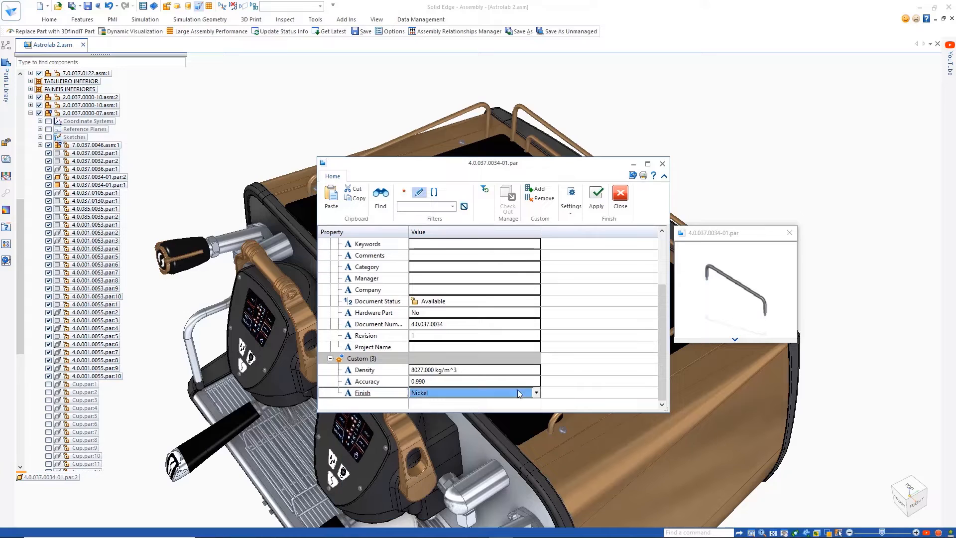
left_click(536, 393)
left_click(418, 433)
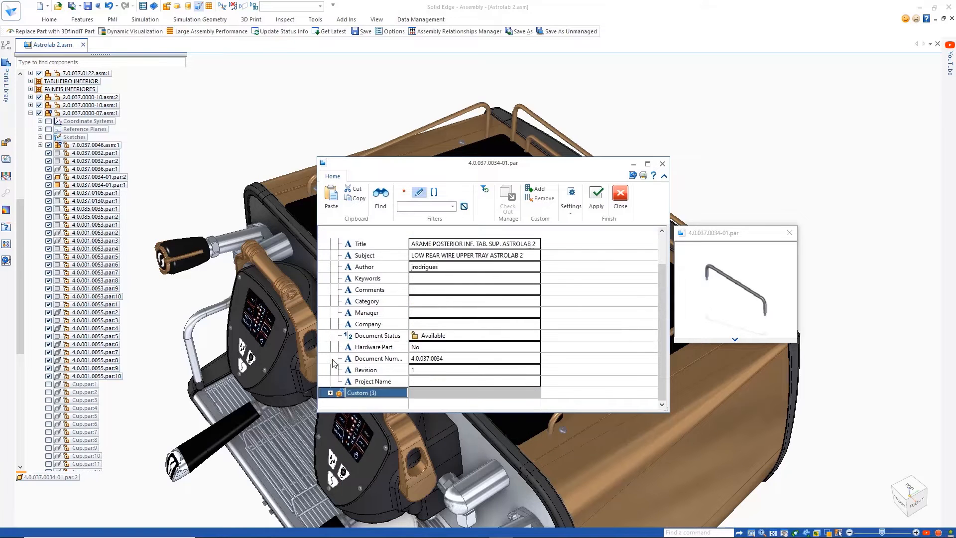
Step: Filter the rail's properties by "comm", then apply the property changes and close the Property Manager
left_click(425, 208)
type("comm")
key("Return")
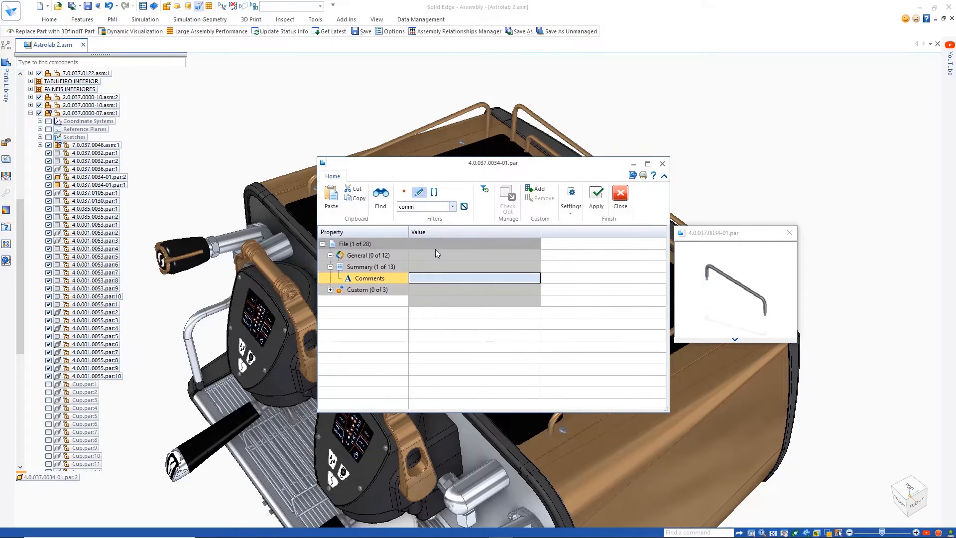
left_click(596, 198)
left_click(620, 196)
left_click(702, 162)
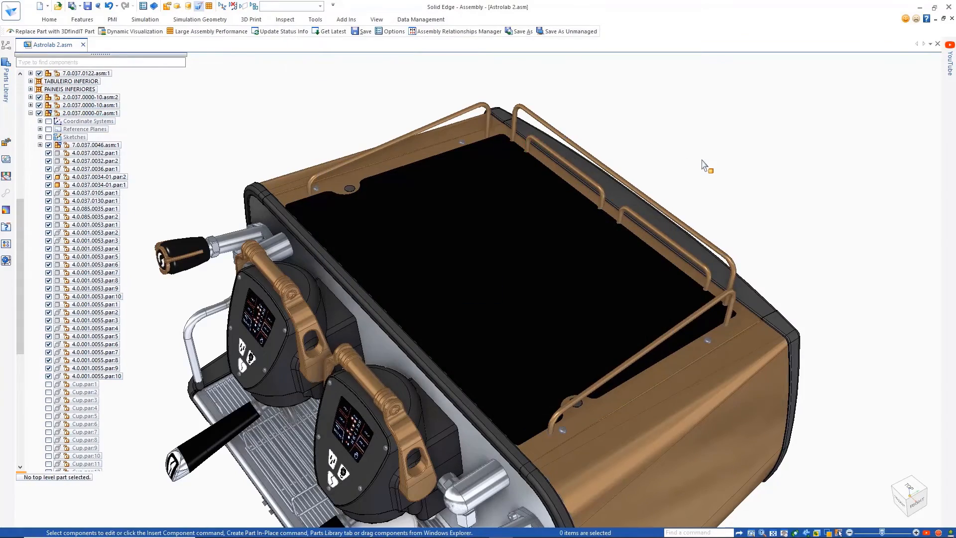
Step: Select foot 4.0.000.0799.par:2 on the machine's underside and start its replacement with a 3DfindIT part search
middle_click_drag(704, 163, 900, 248)
left_click(420, 19)
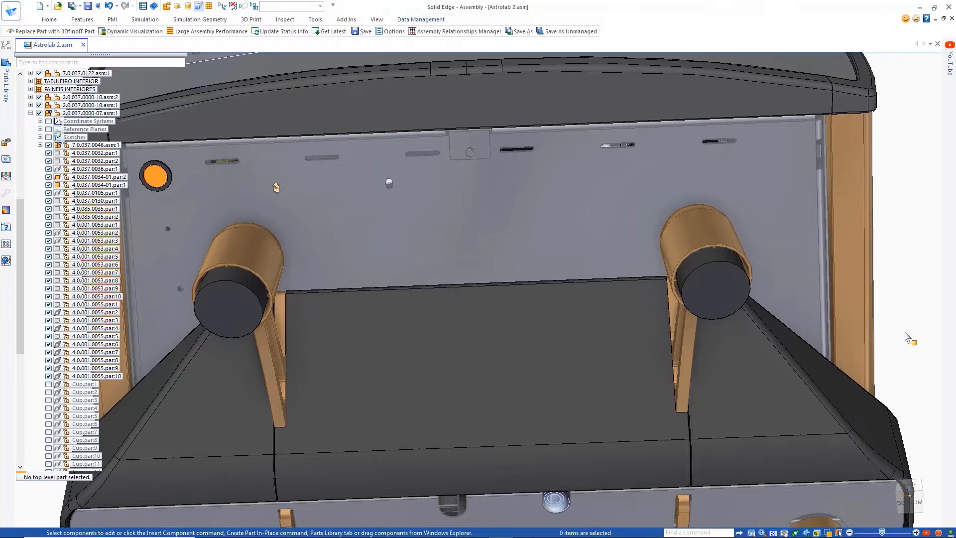
left_click(710, 296)
left_click(52, 31)
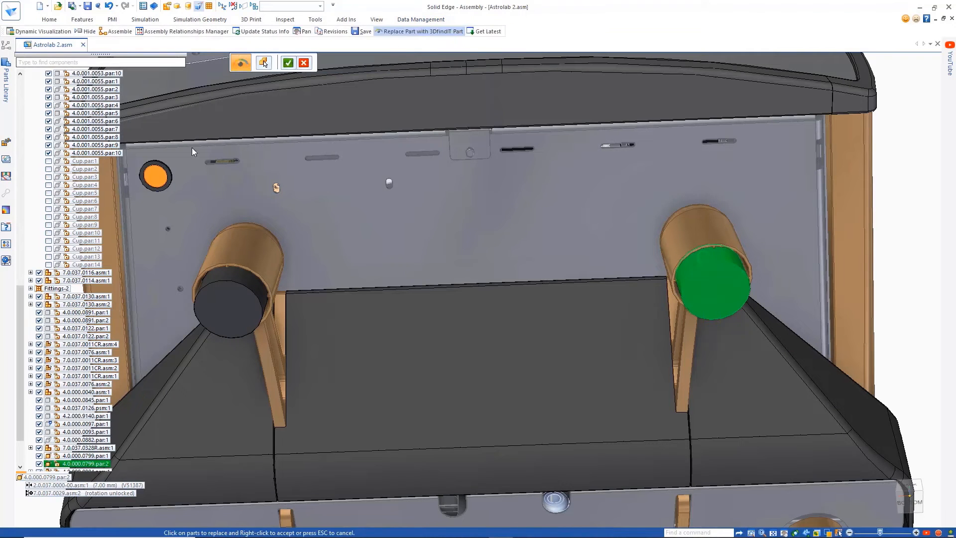
left_click(288, 65)
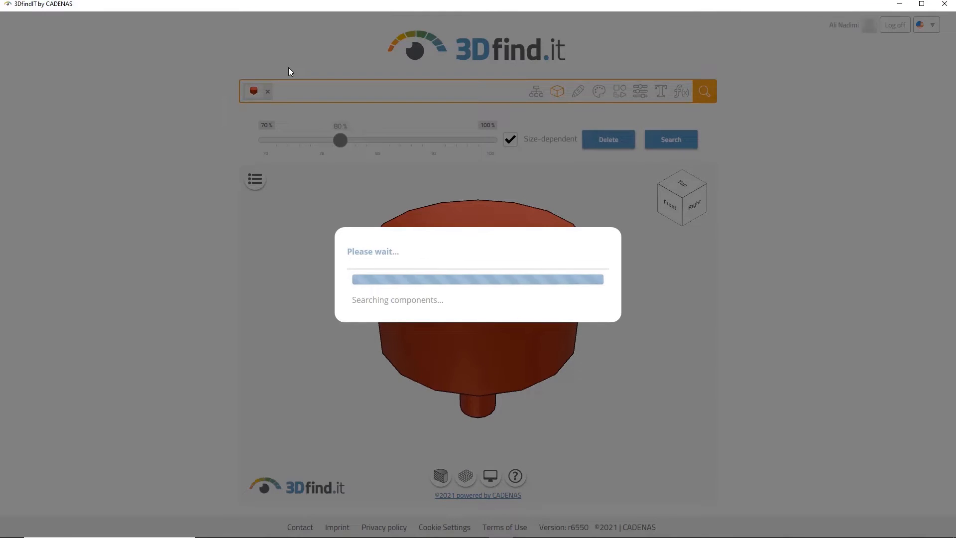
Step: Filter the matches to the HPC catalog, configure the D-KON conical elasto buffer with D 50 mm and send it to Solid Edge 2022
scroll(135, 278, "down", 3)
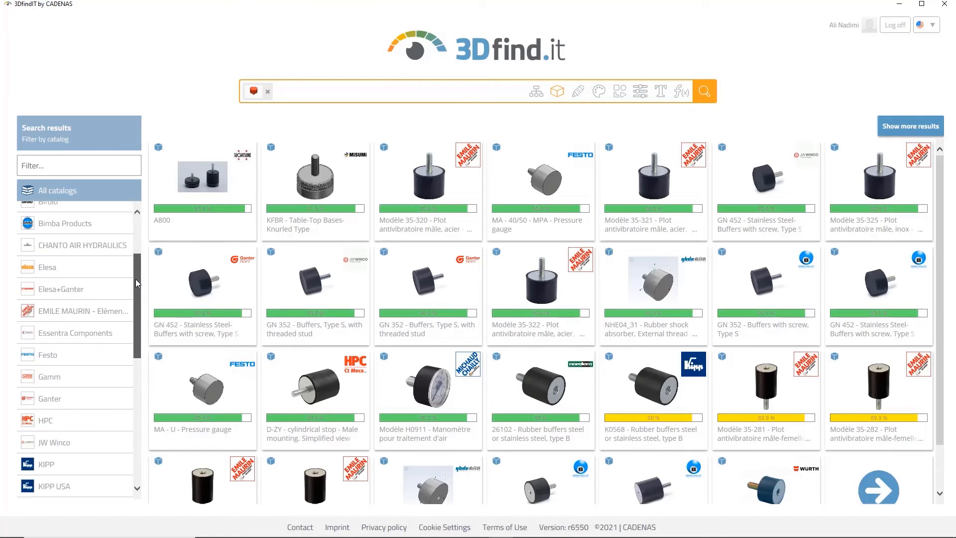
left_click(64, 403)
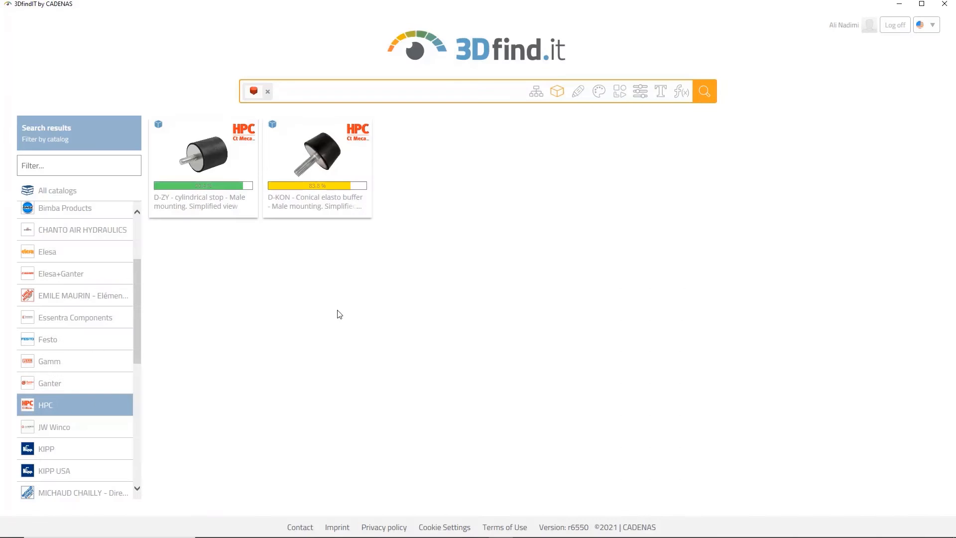
left_click(316, 179)
left_click(454, 272)
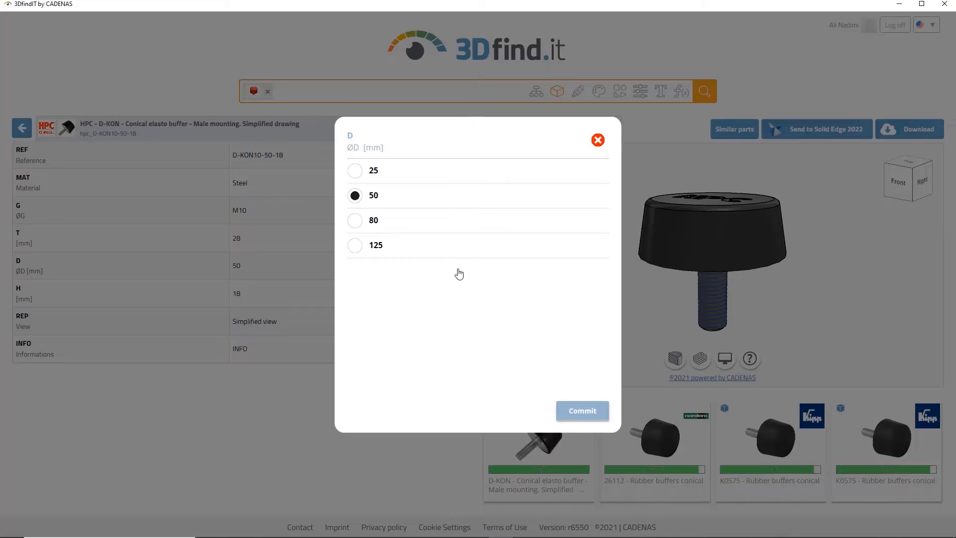
left_click(575, 412)
left_click(802, 131)
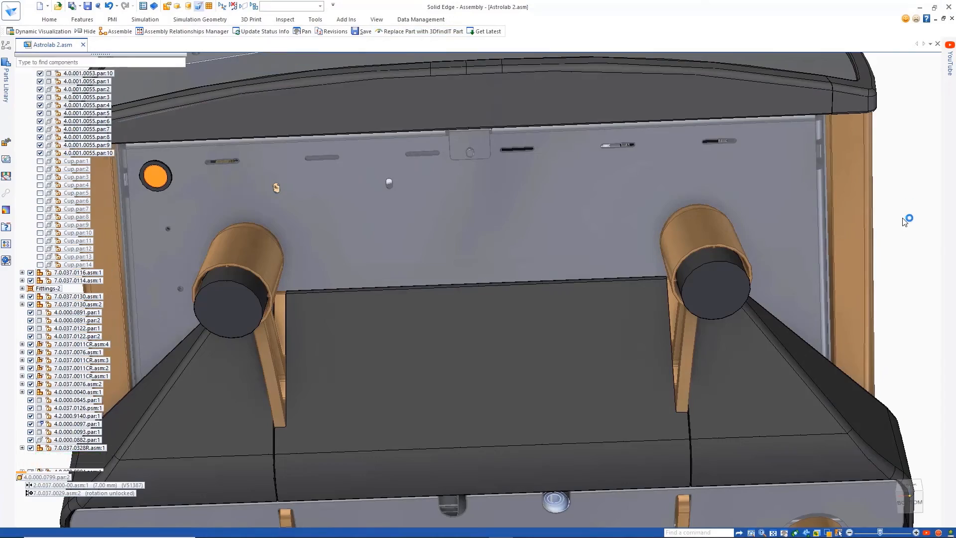
key("Escape")
key("ctrl+i")
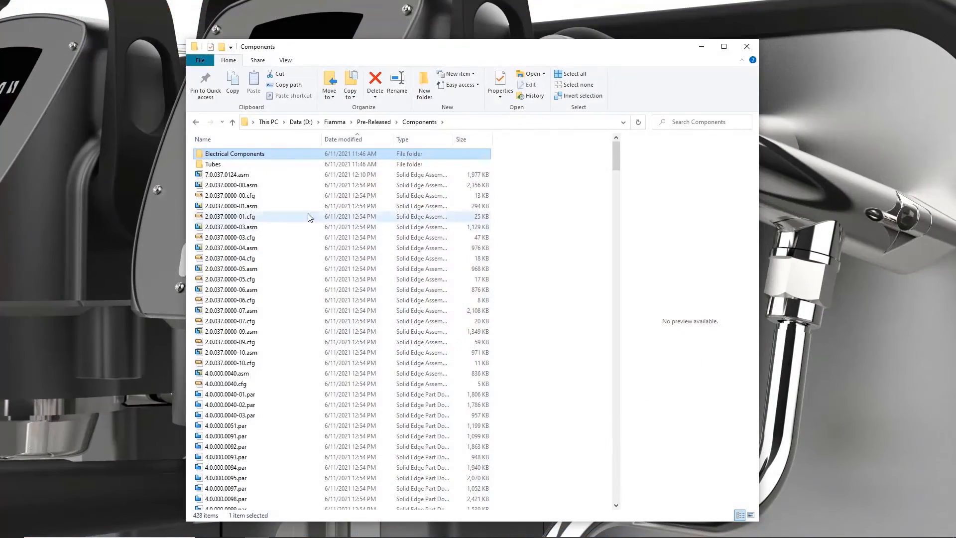
Step: Switch to the Components folder in File Explorer and choose a file command for the assembly 2.0.037.0000-01.asm
right_click(255, 205)
mouse_move(297, 256)
left_click(387, 269)
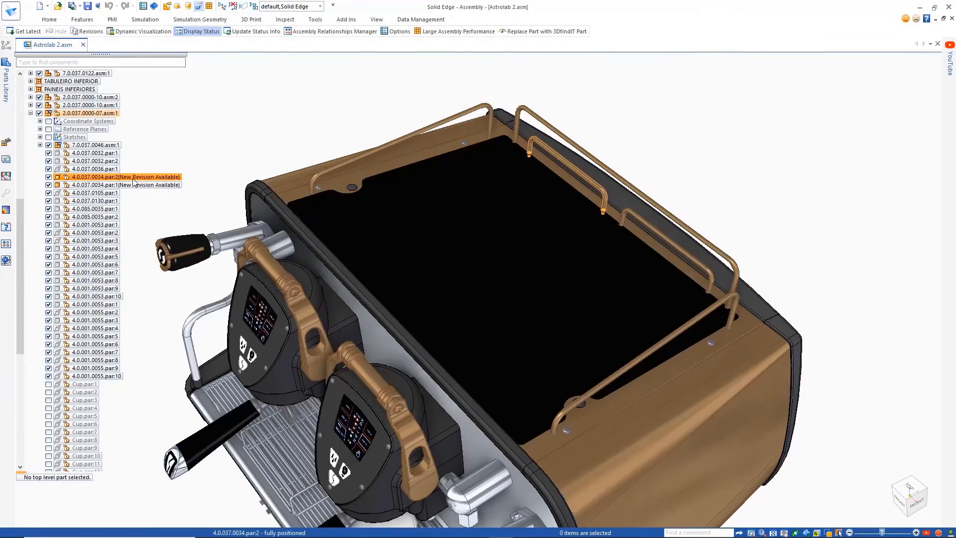
Step: Open the properties of rail 4.0.037.0034-01.par:2 in the Property Manager and expand its custom property group
left_click(412, 19)
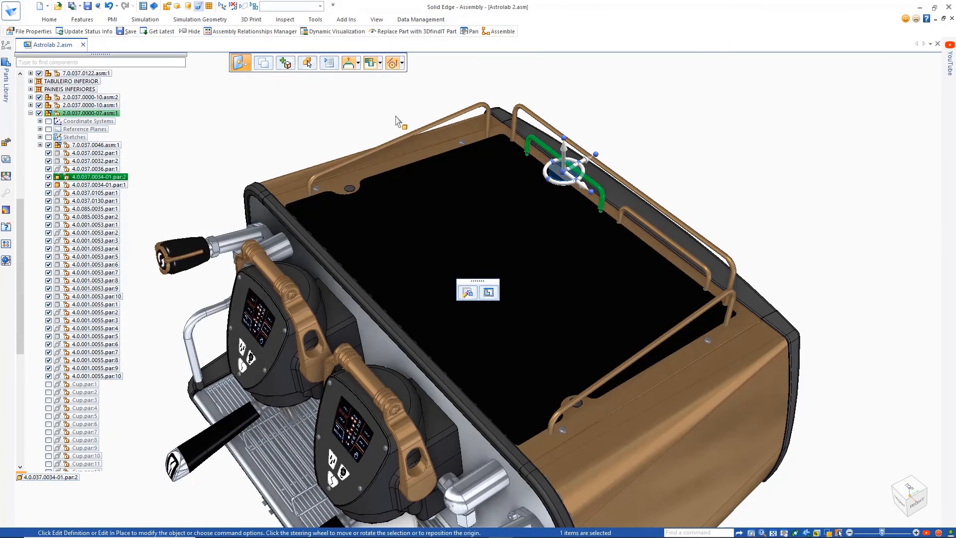
left_click(417, 20)
left_click(341, 45)
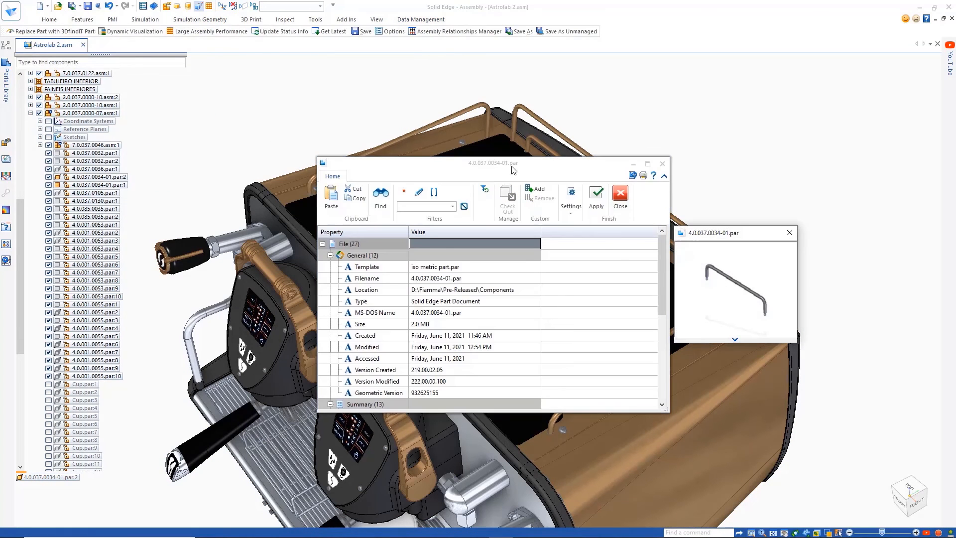
left_click_drag(663, 256, 659, 344)
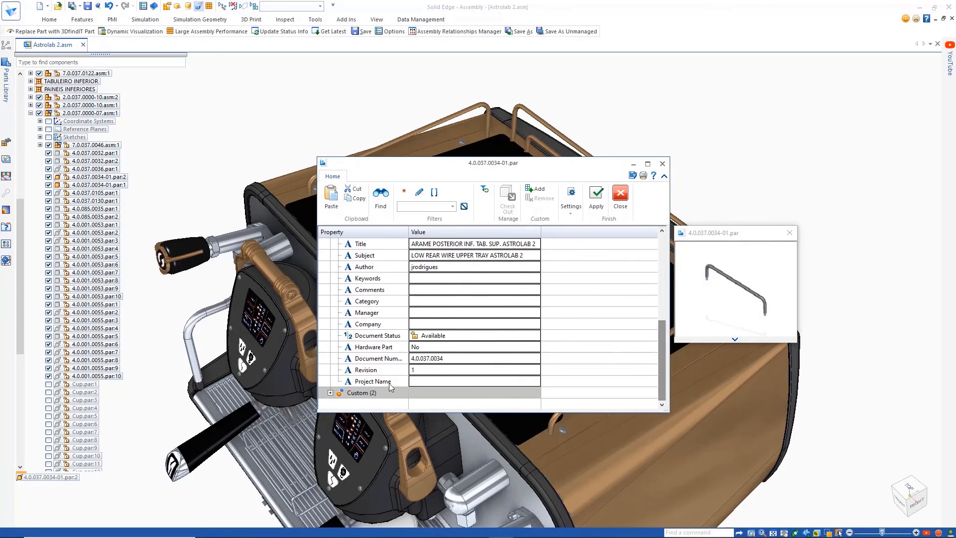
double_click(368, 392)
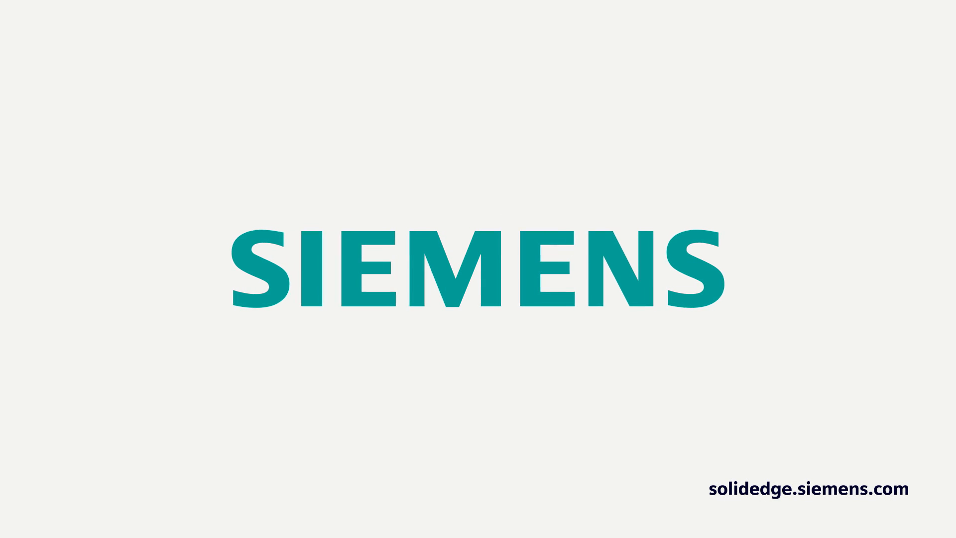